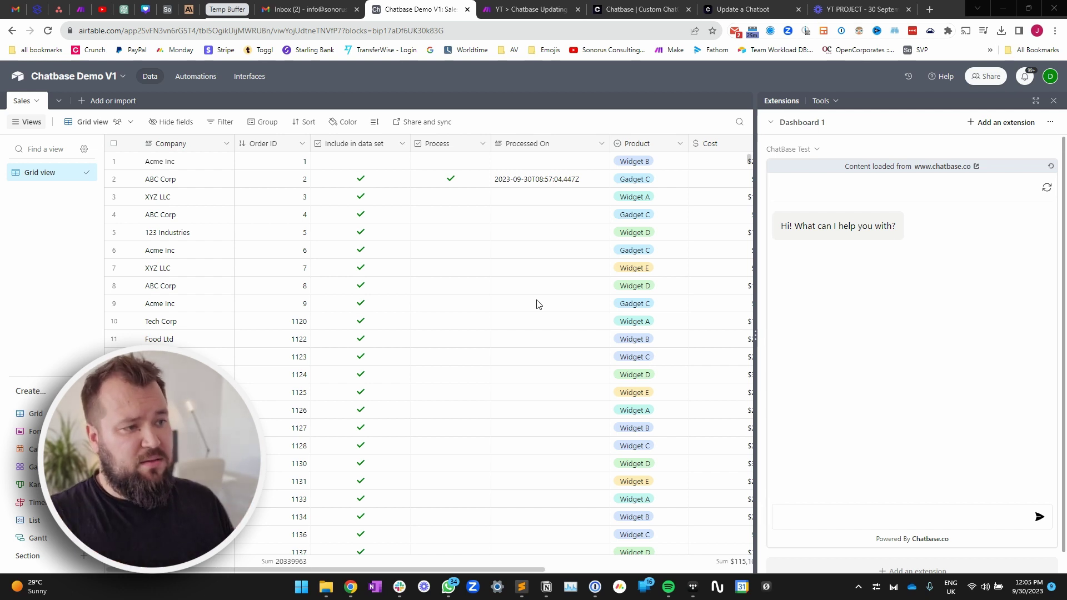
- Start a chatbot question, then hide the extensions panel to widen the Sales table
click(871, 520)
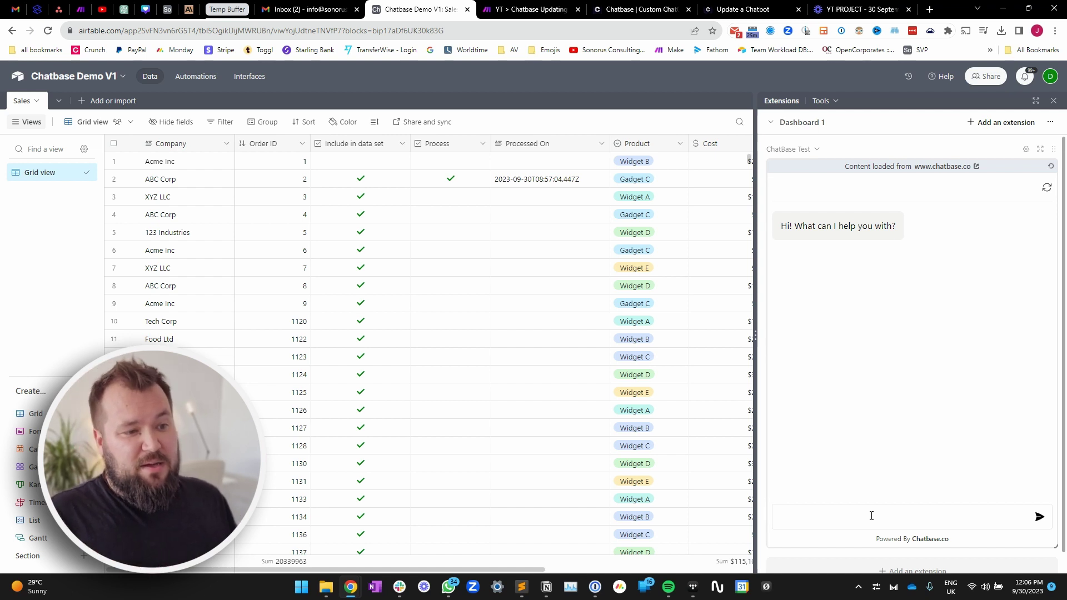
click(871, 516)
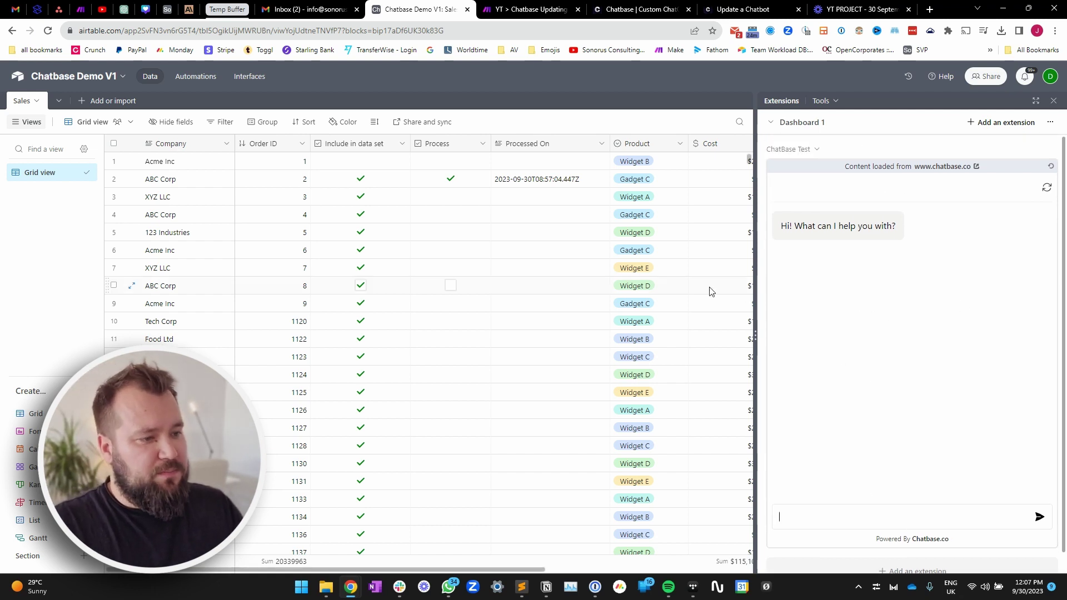
scroll(576, 247, right, 5)
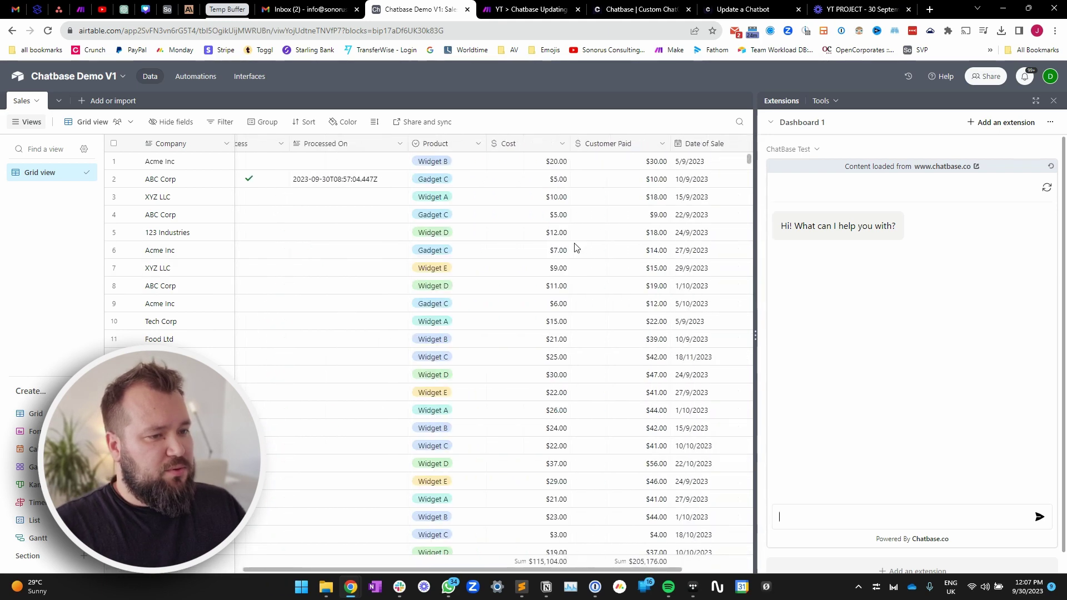
click(1054, 101)
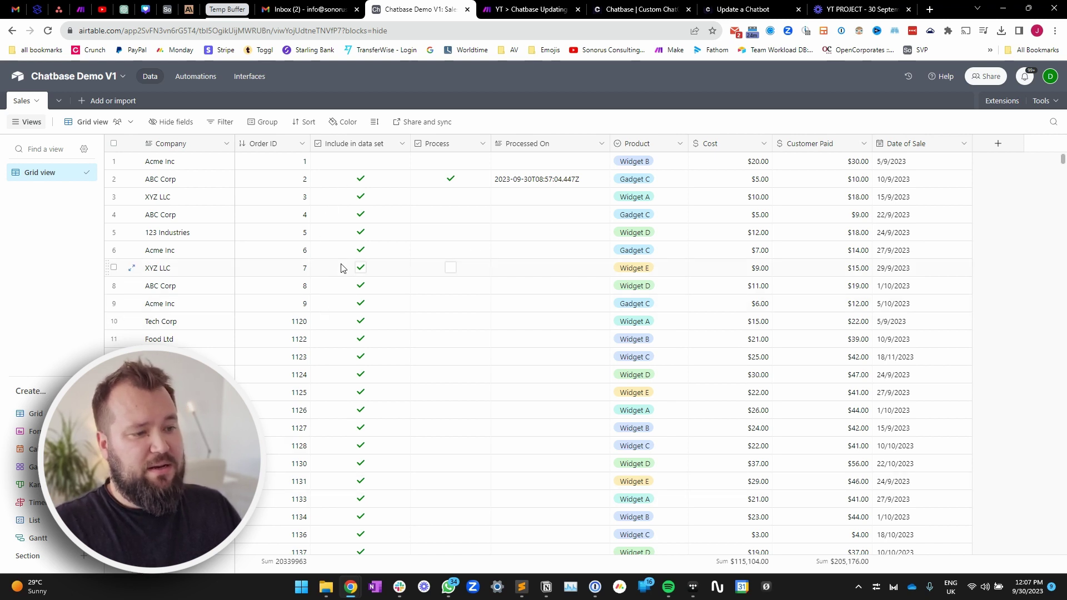
- Scroll the Sales grid and select the Include in data set cells from row 2
scroll(392, 311, down, 6)
scroll(398, 353, down, 2)
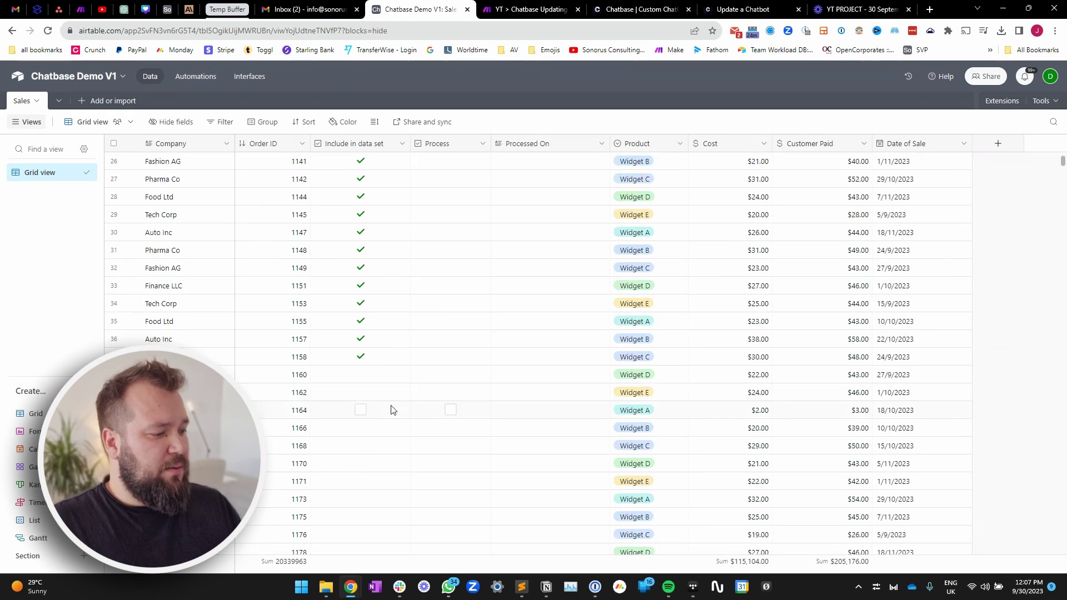
scroll(388, 358, up, 8)
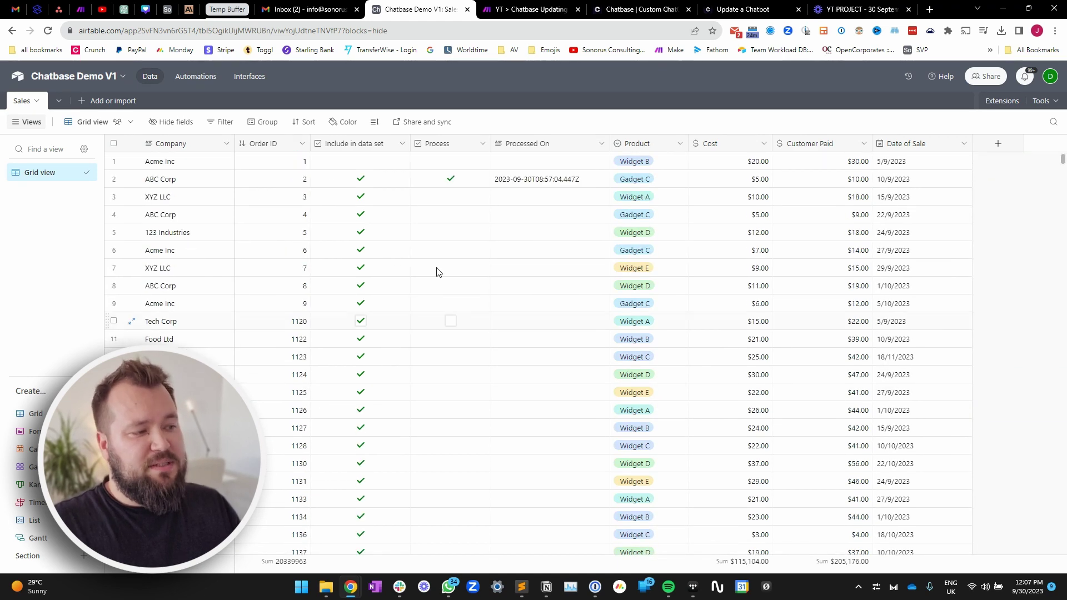
scroll(417, 267, down, 3)
scroll(405, 217, up, 3)
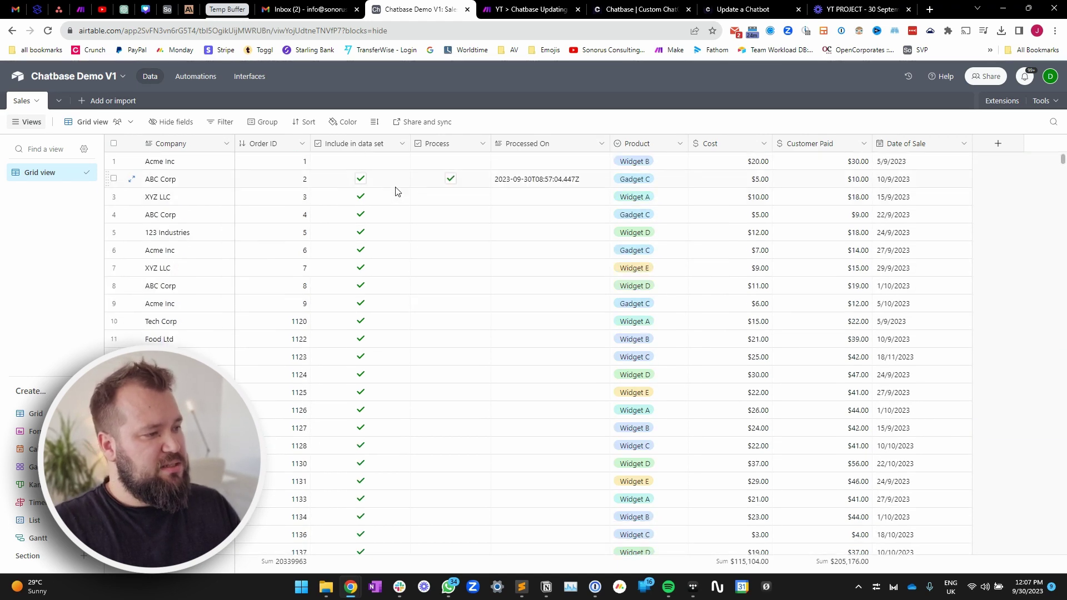
drag(394, 186, 392, 443)
scroll(446, 376, up, 5)
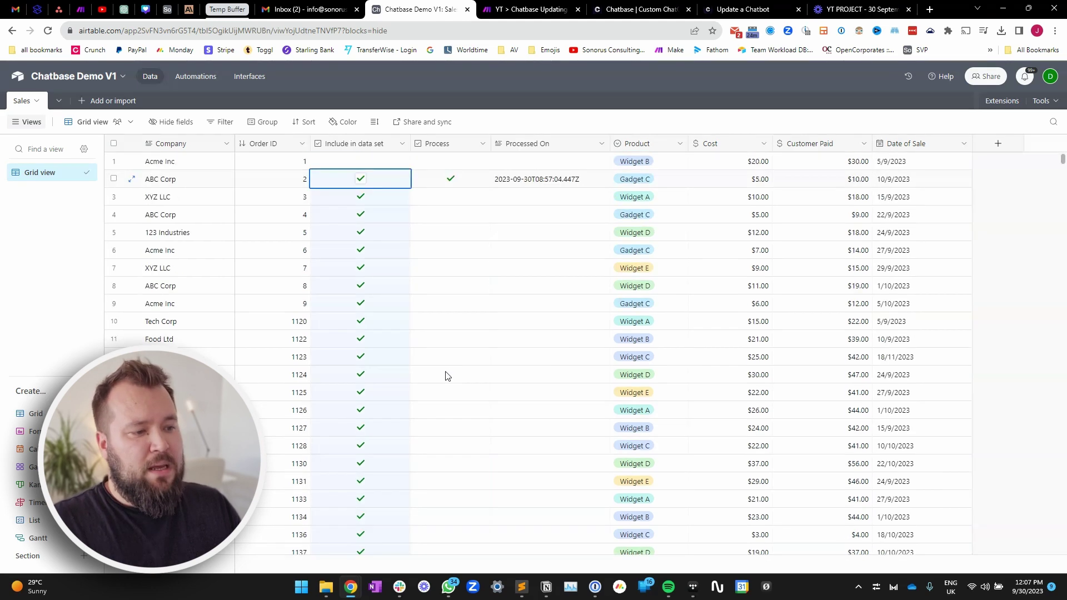
click(537, 234)
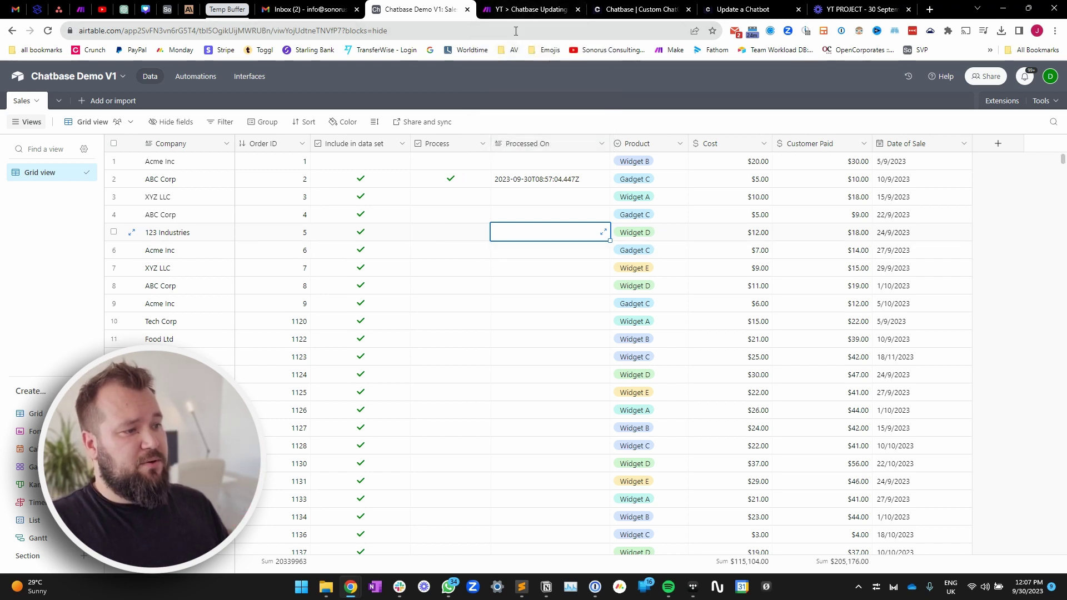
- Open Chatbase Demo V1's Add Order to Chatbot automation and inspect its Process trigger and script action
click(520, 8)
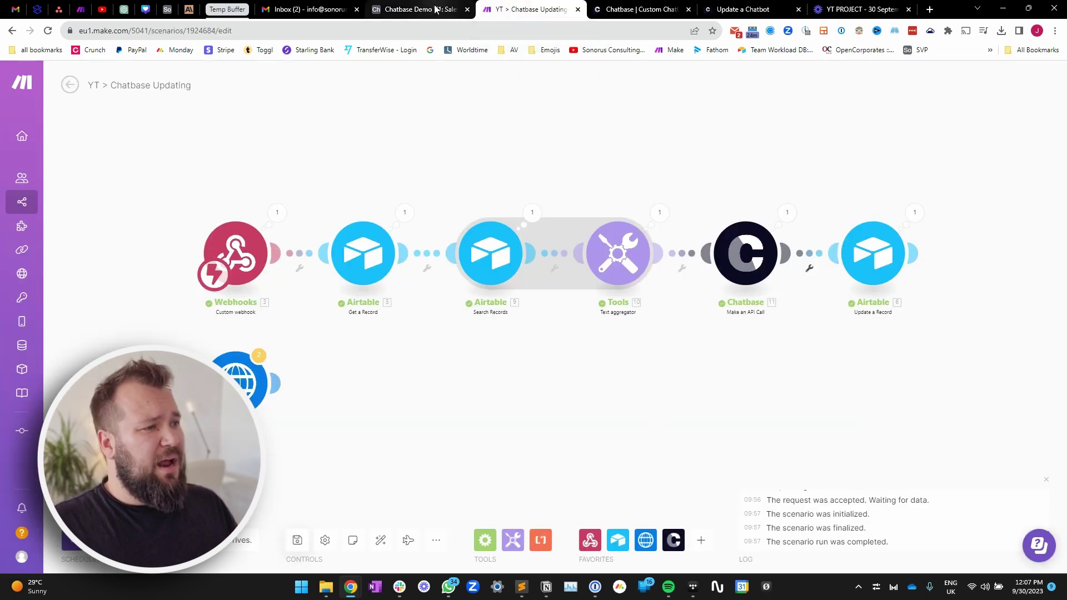
click(434, 11)
click(193, 76)
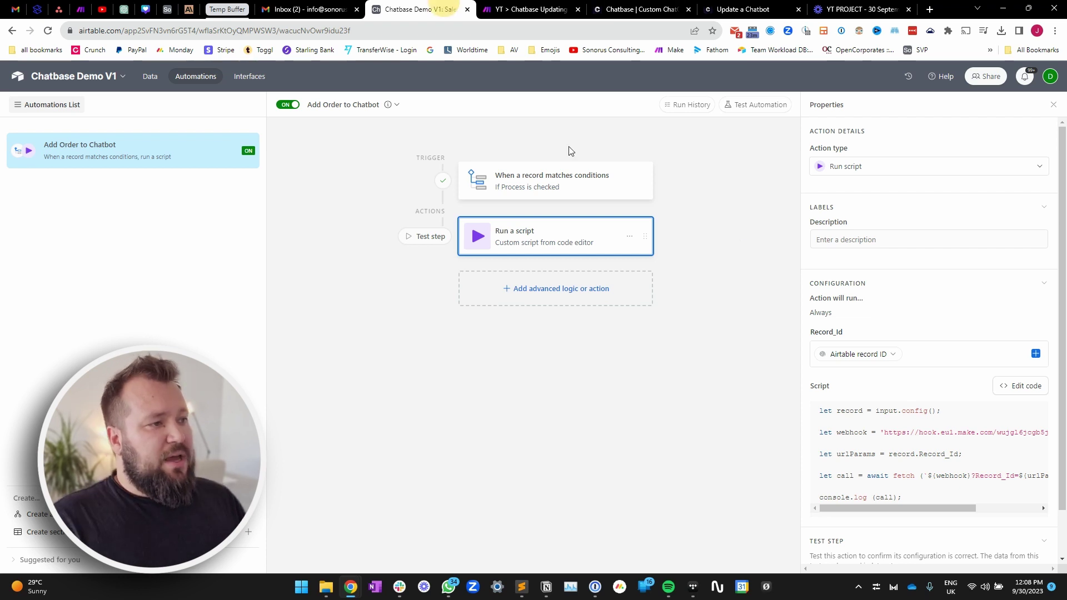
click(543, 188)
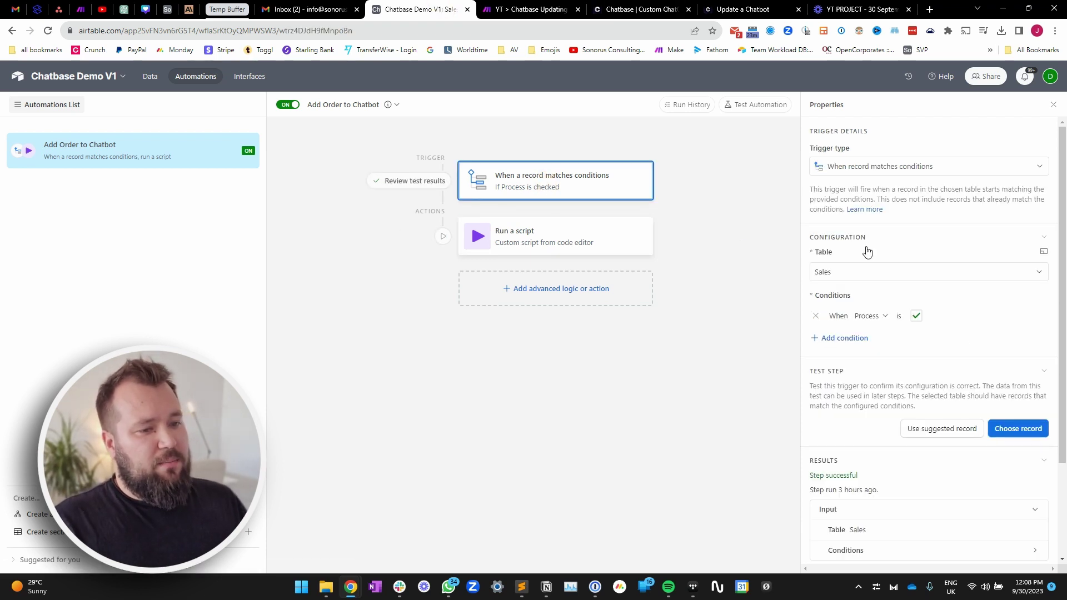
click(605, 241)
- Open the script in the code editor and examine the Make webhook URL and Record_Id input
click(1018, 389)
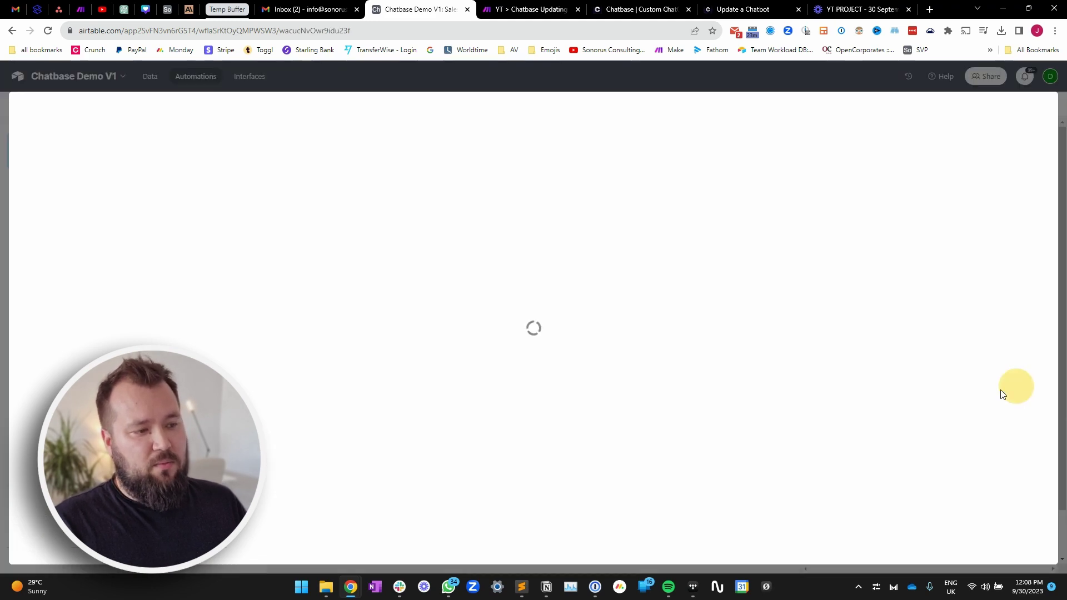
drag(381, 288, 252, 144)
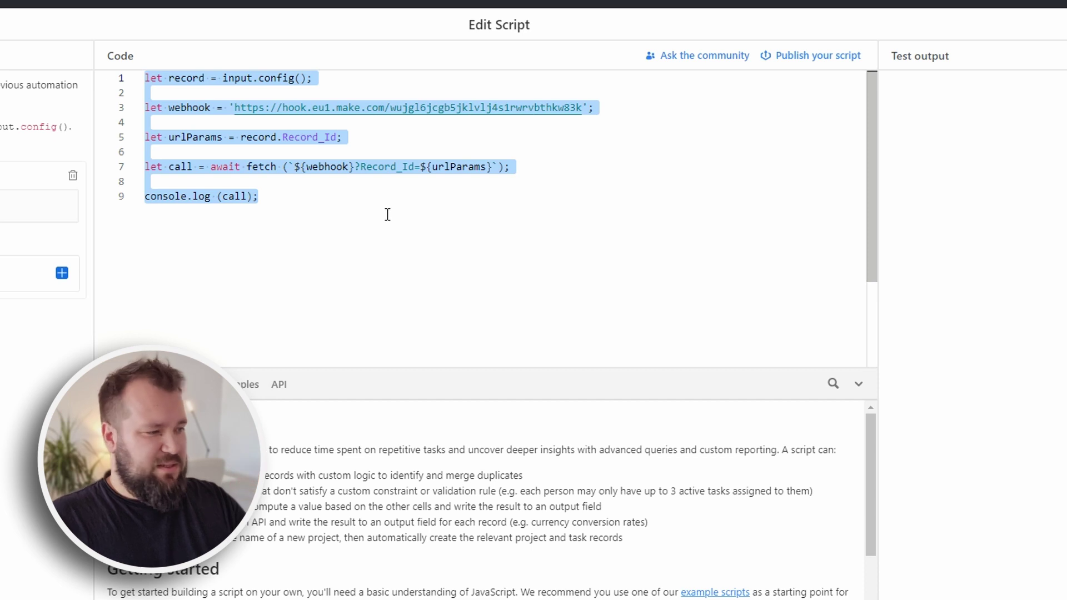
click(332, 217)
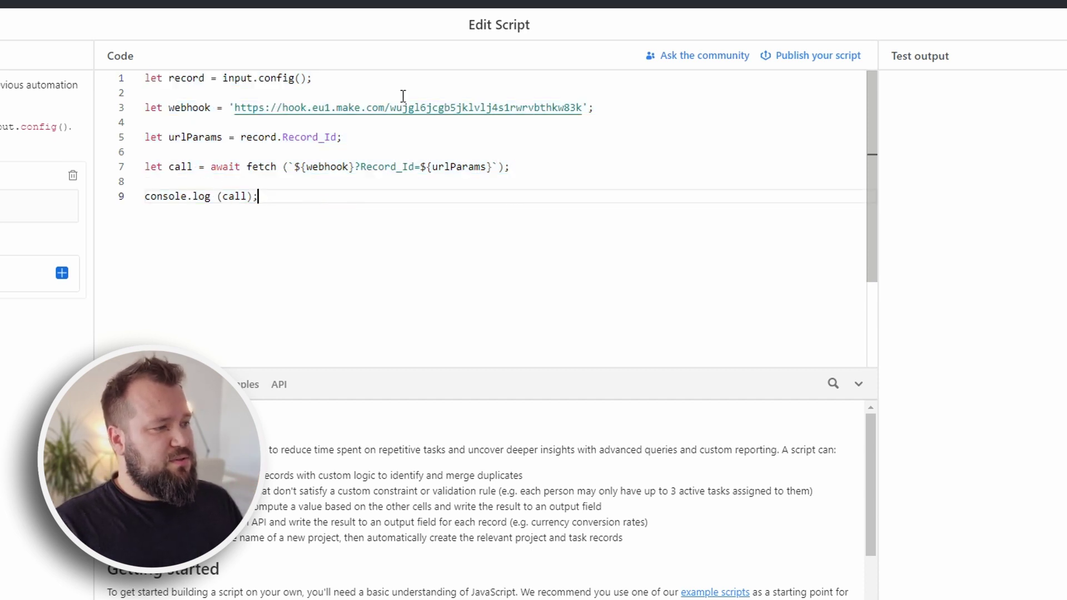
drag(234, 109, 583, 108)
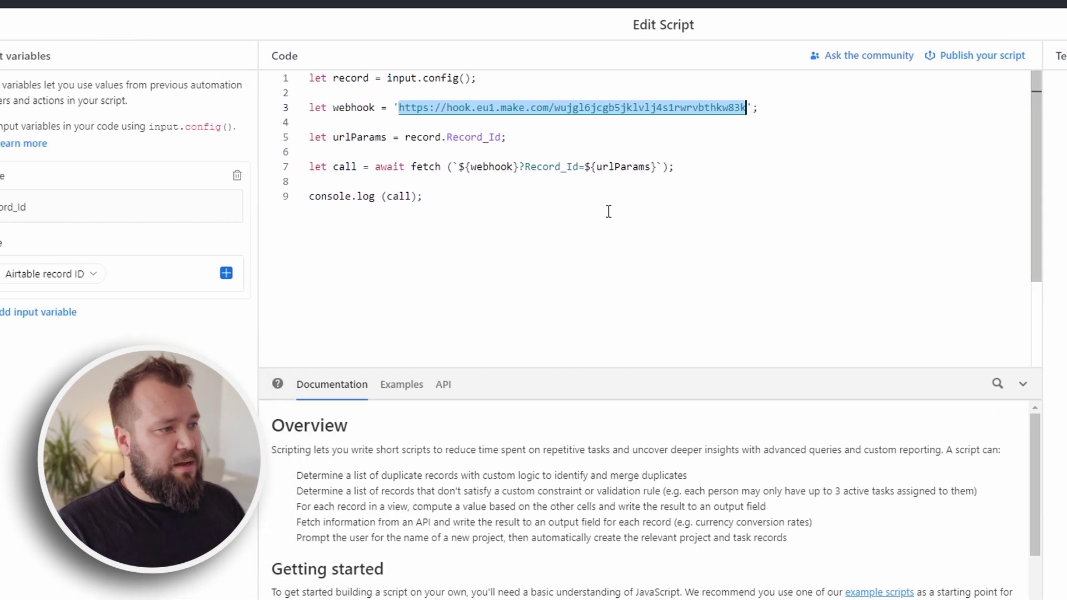
drag(51, 207, 0, 209)
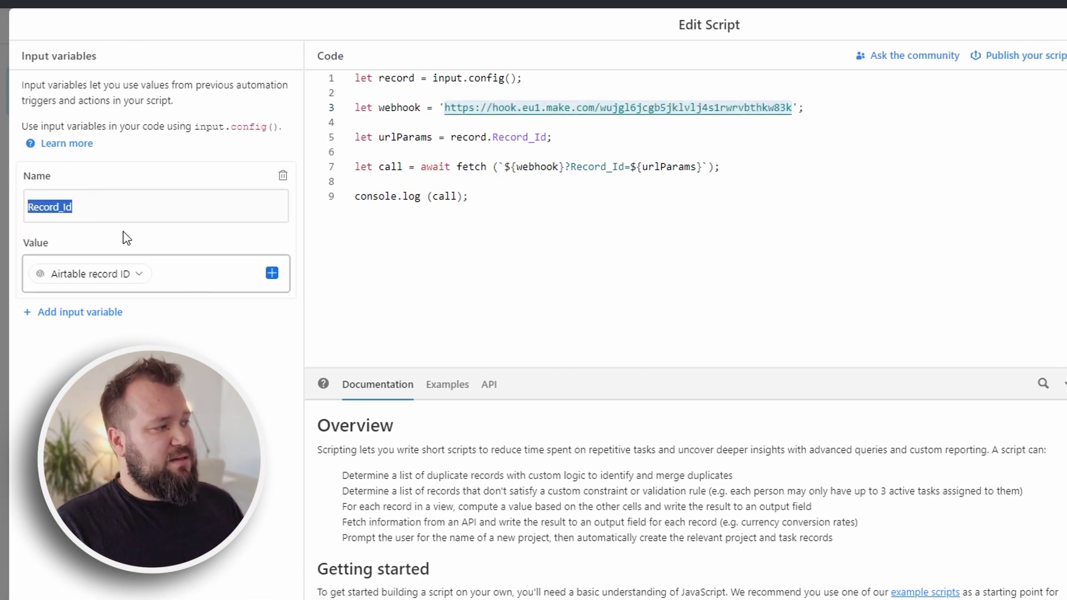
click(189, 264)
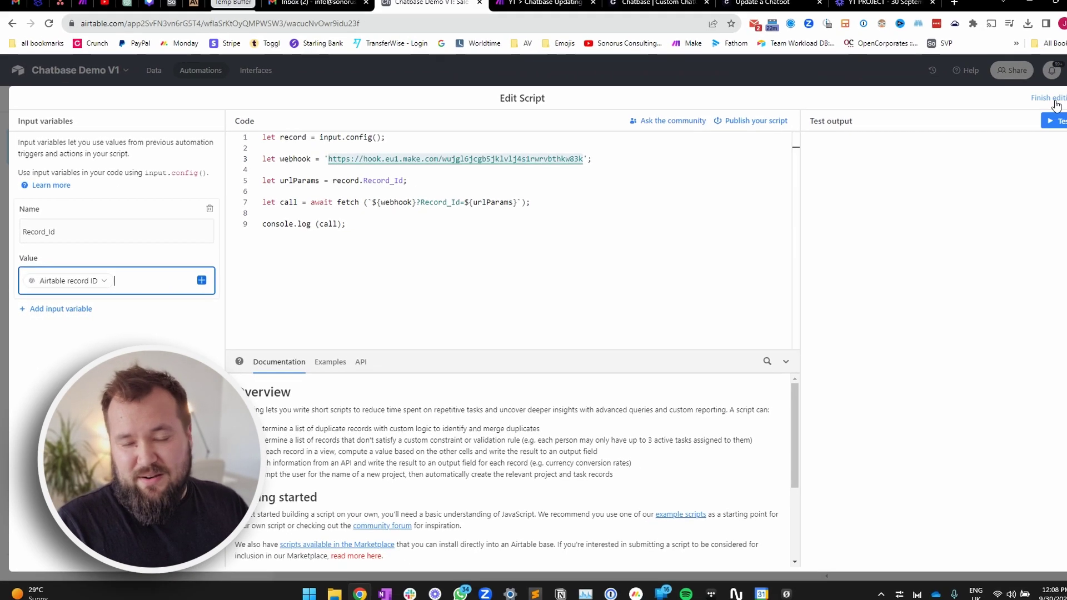
- Close the script editor and review the Search Records module in the Chatbase Updating scenario
click(1050, 98)
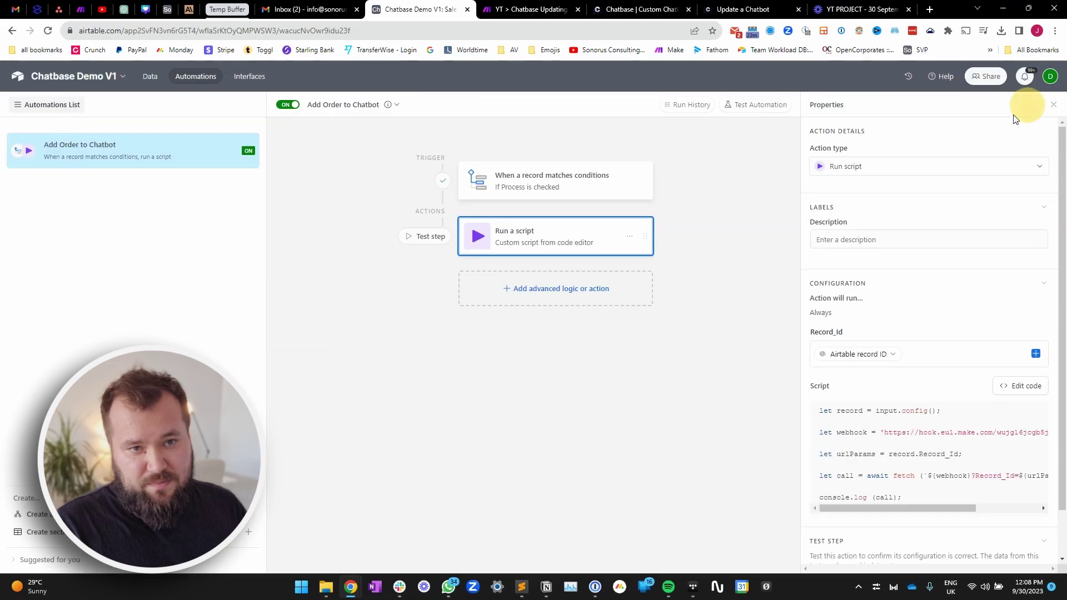
click(494, 5)
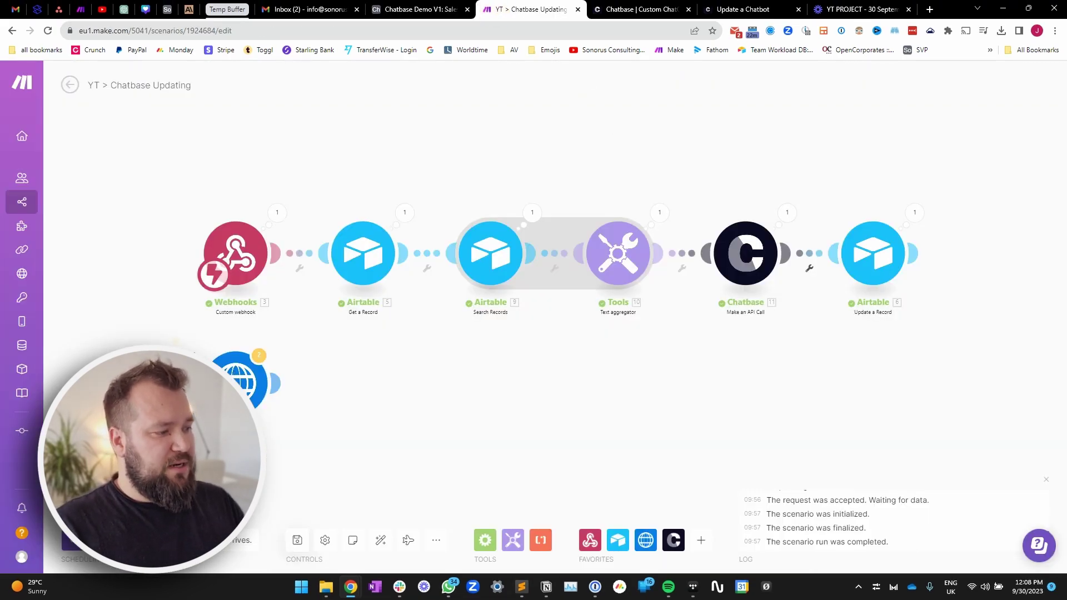
click(308, 428)
scroll(378, 217, right, 5)
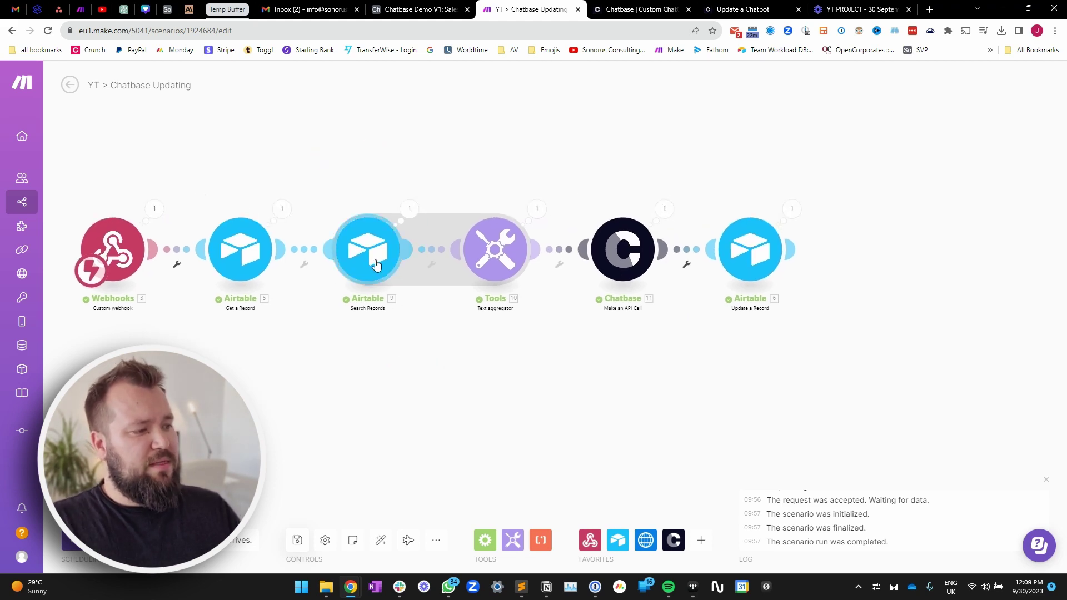
click(367, 249)
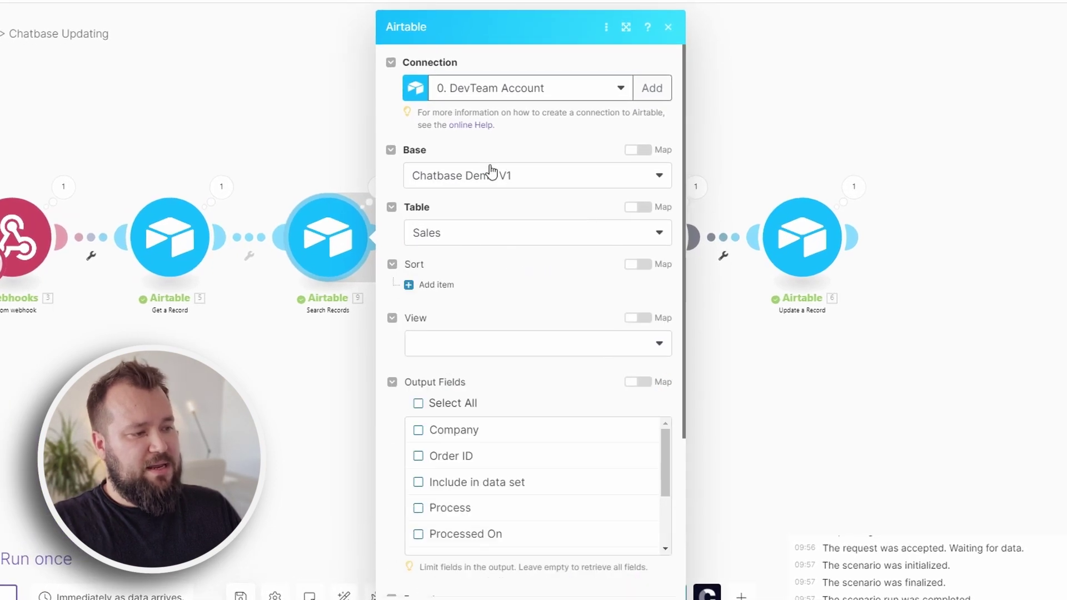
scroll(491, 172, down, 2)
scroll(493, 464, down, 3)
click(286, 369)
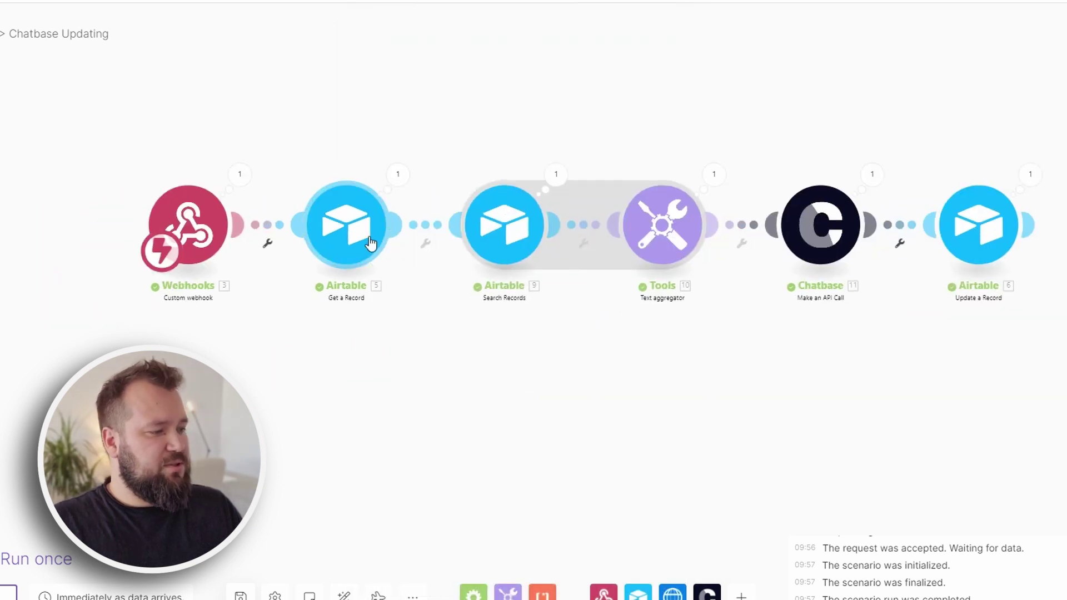
- Check the Get a Record module, then the Search Records filter formula on Include in data set
click(333, 234)
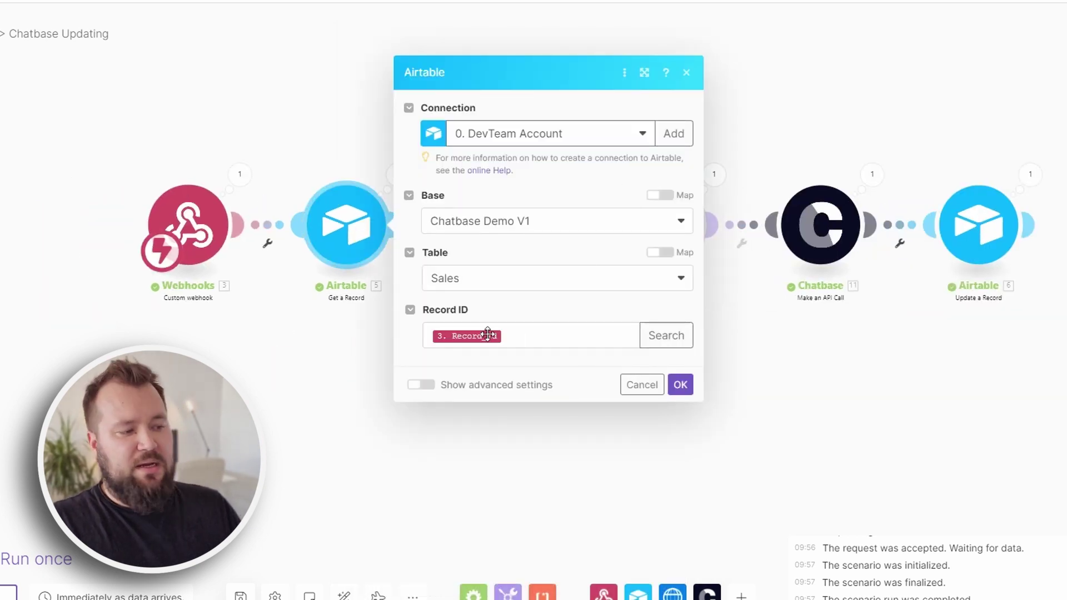
click(311, 438)
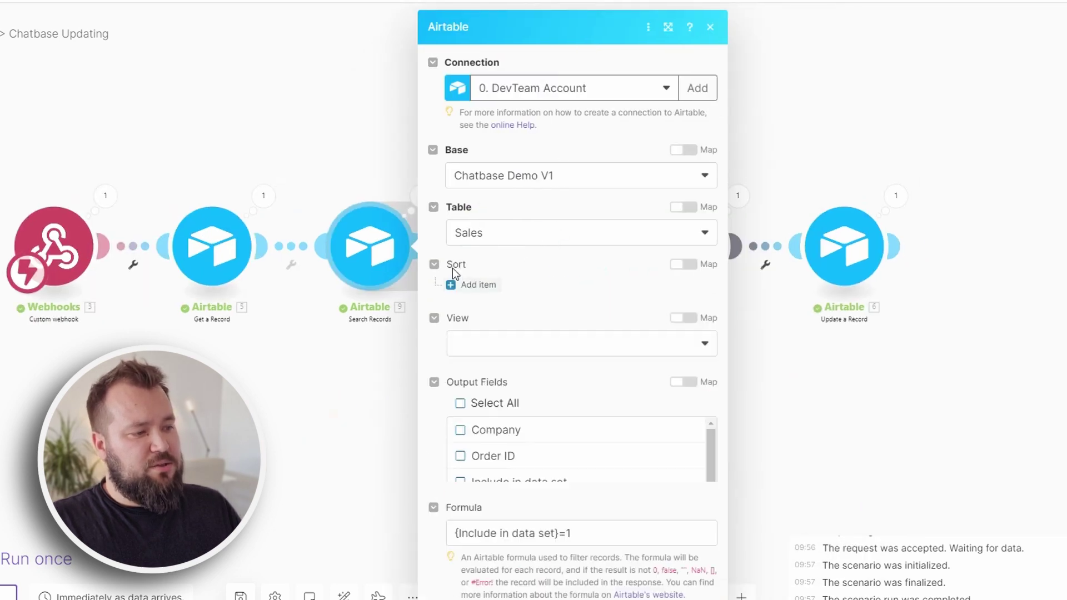
scroll(566, 291, down, 4)
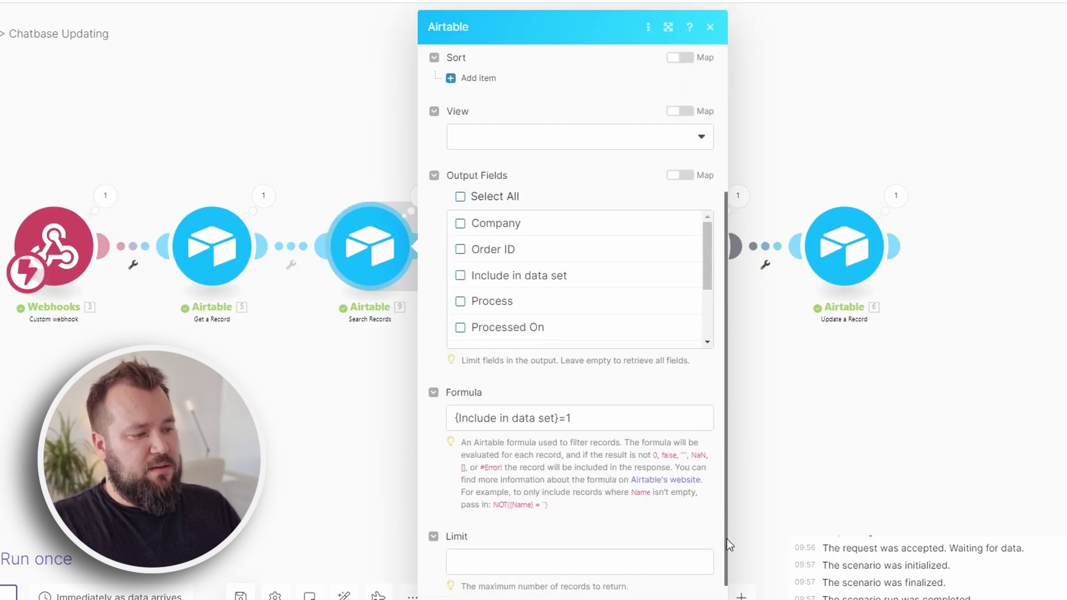
click(457, 422)
drag(459, 418, 552, 424)
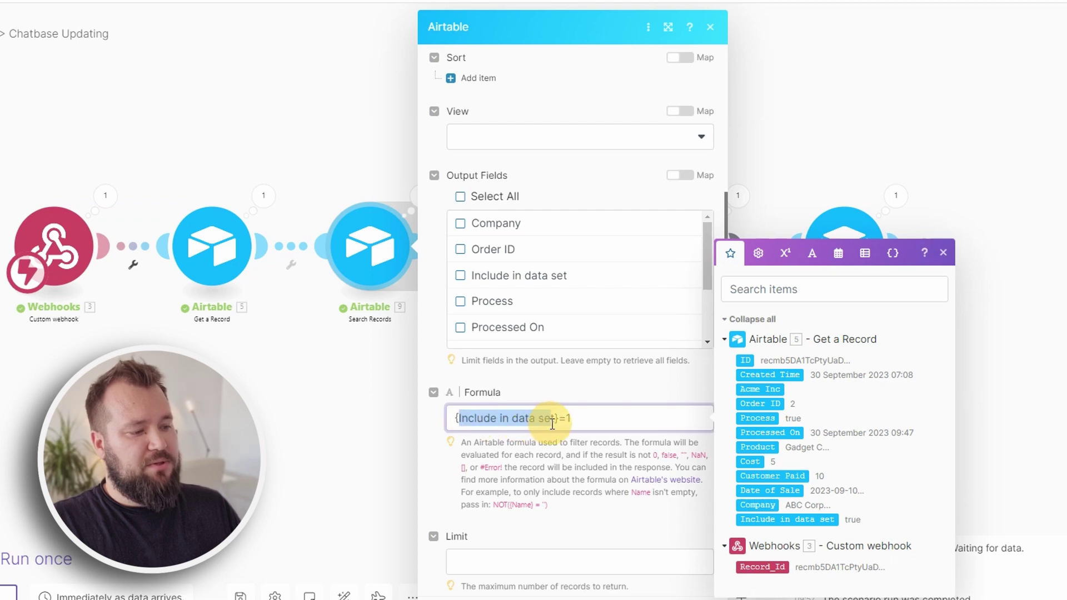
click(556, 424)
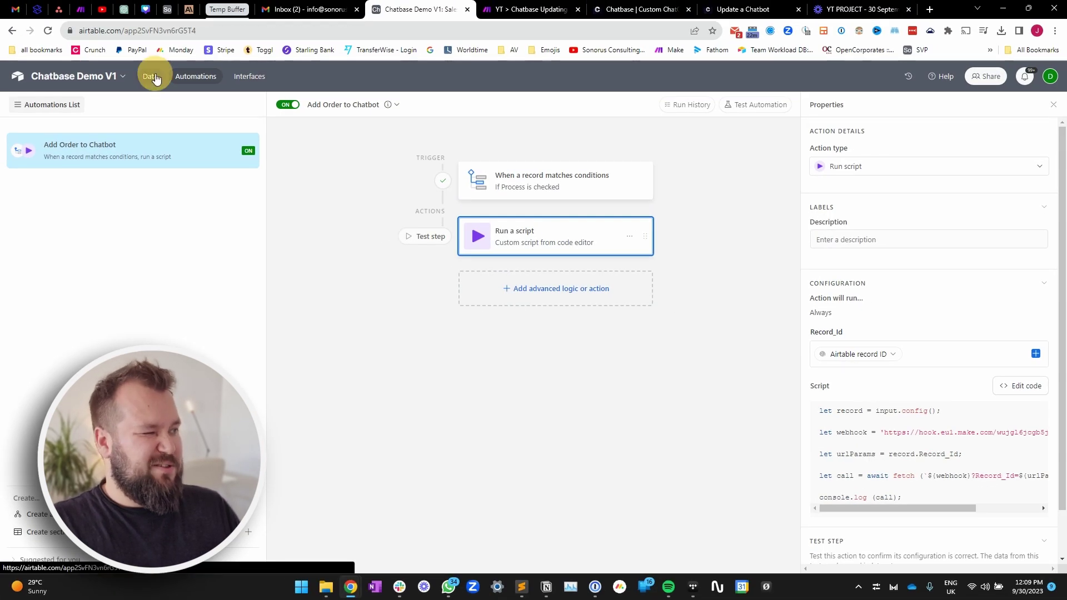
- Check the Include in data set cells for rows 2–10 in Sales, then close Search Records and pan the scenario
click(151, 76)
drag(383, 179, 405, 328)
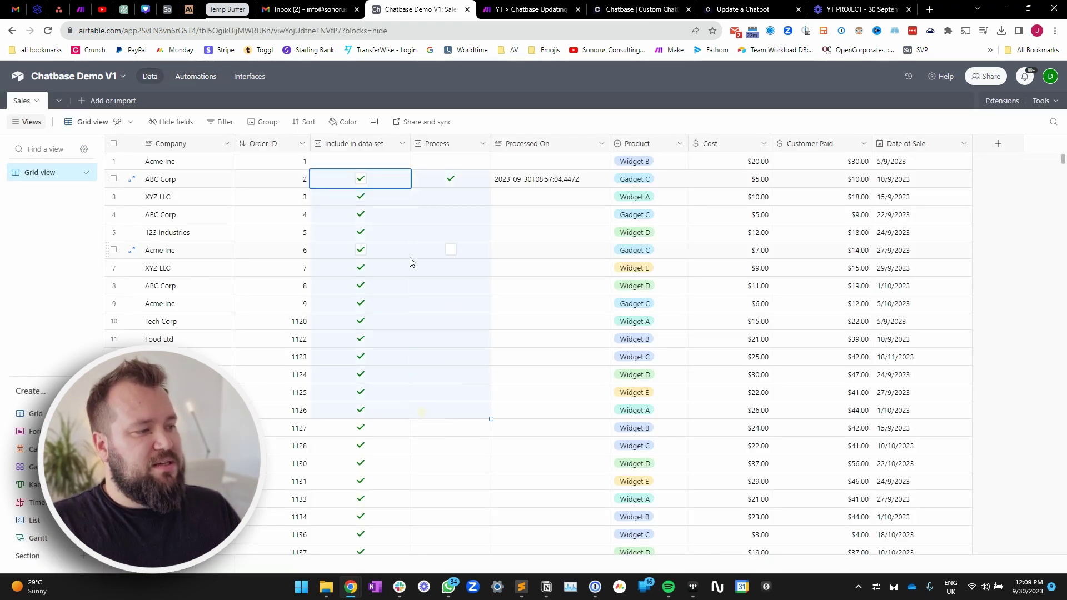
click(388, 302)
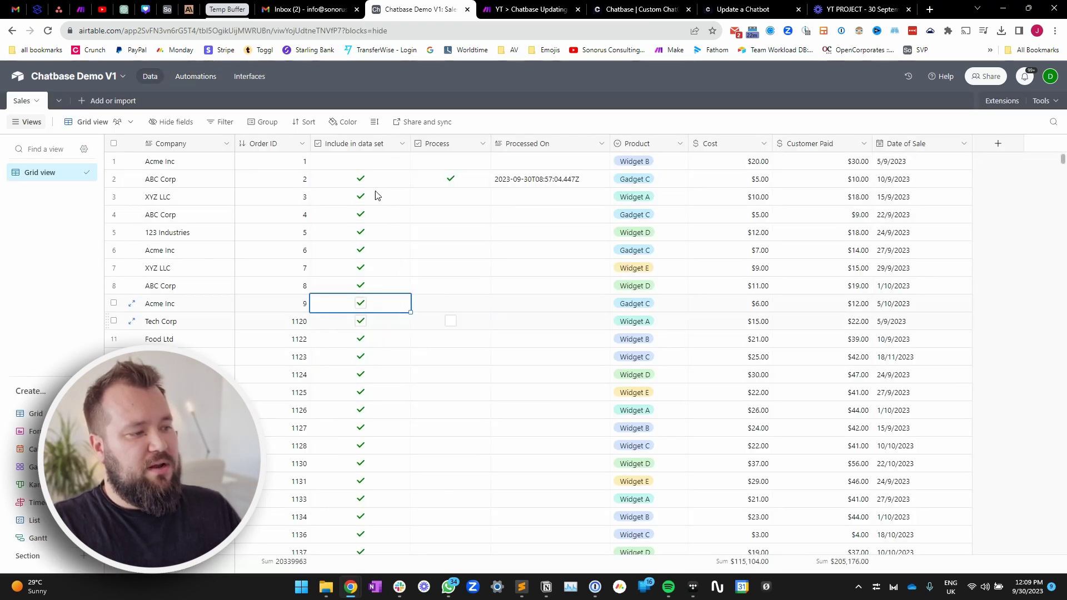
click(525, 9)
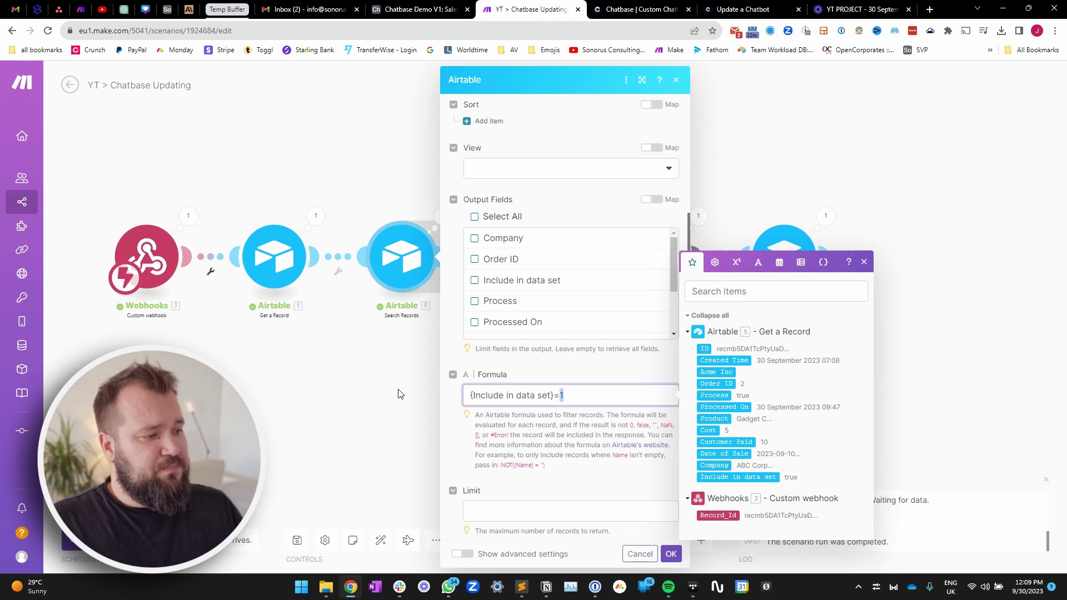
click(385, 409)
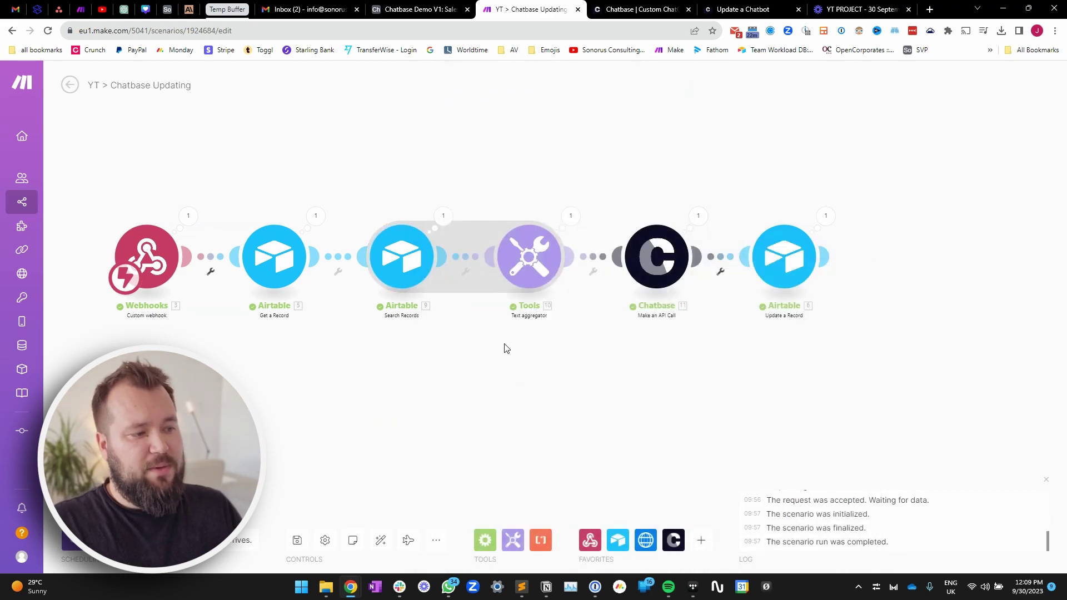
drag(521, 371, 452, 374)
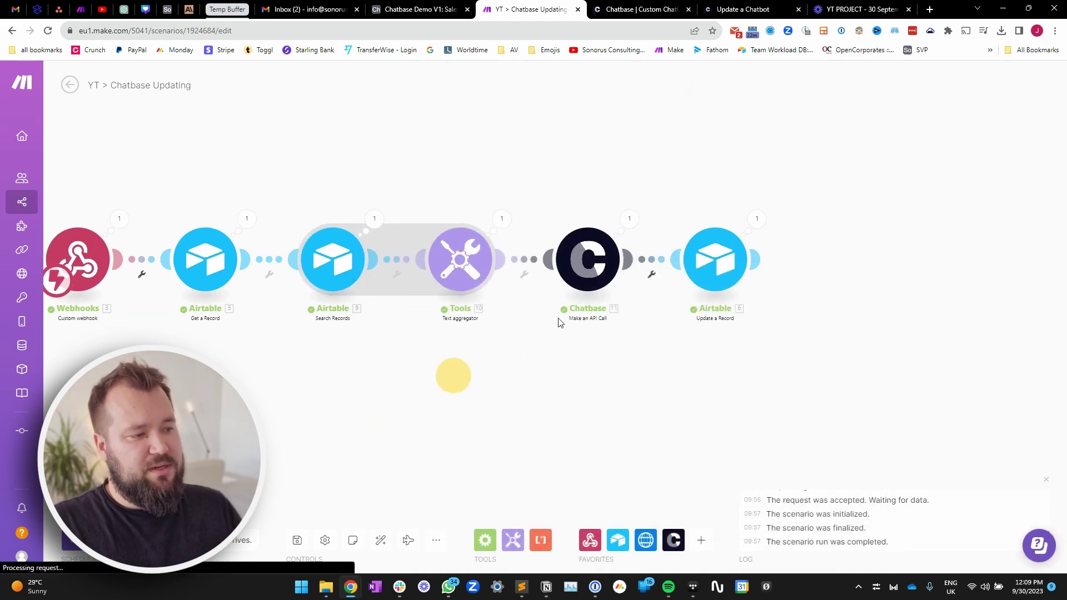
- Walk through the Text aggregator's order-alert template: Client, Product, cost, price paid and purchase date
click(459, 263)
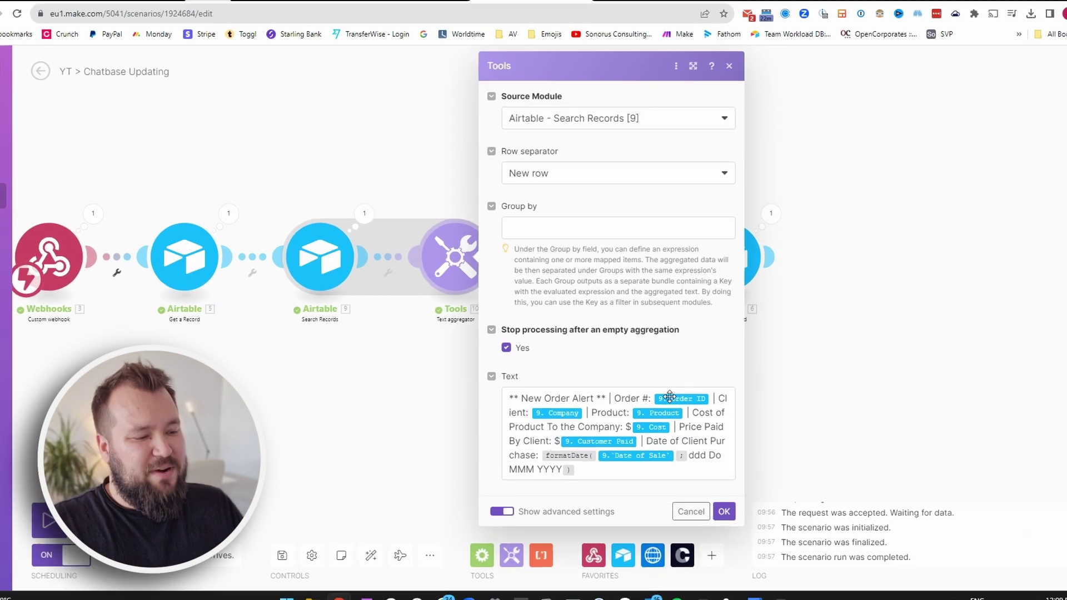
click(640, 26)
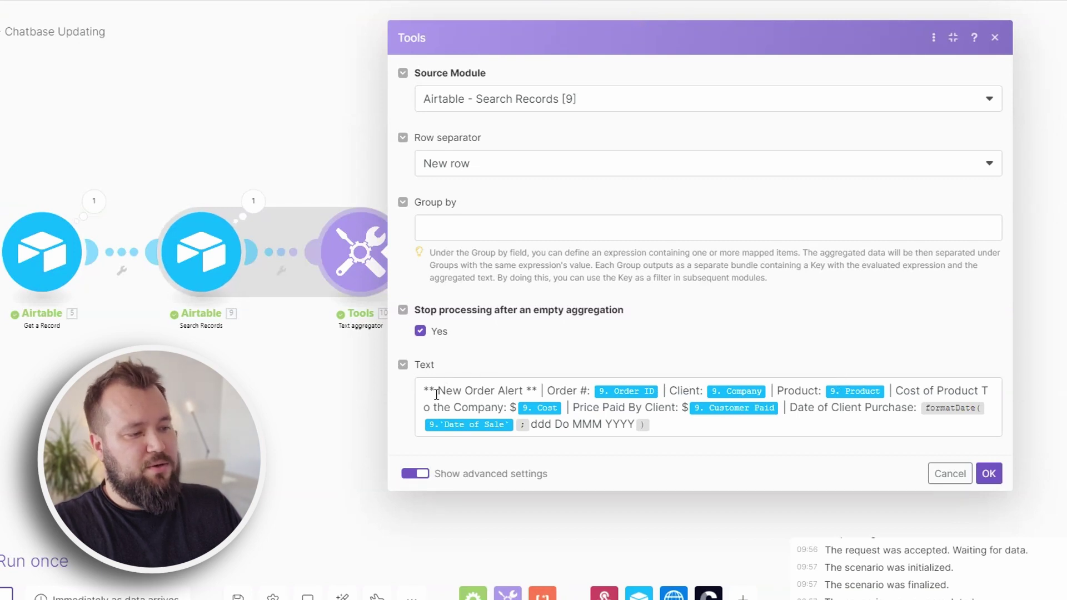
click(554, 394)
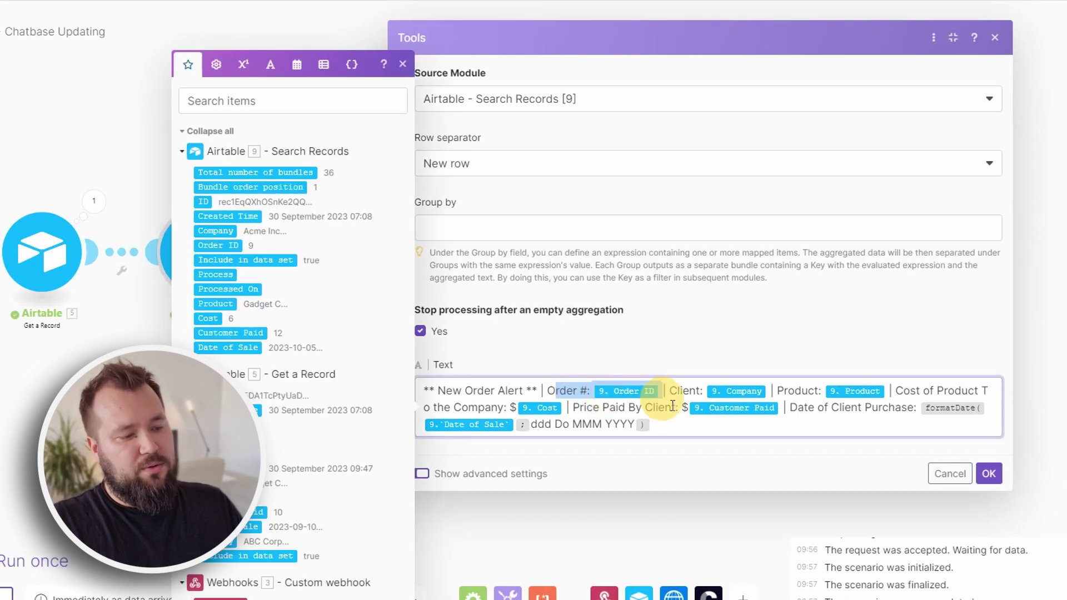
drag(669, 391, 711, 391)
drag(777, 391, 822, 390)
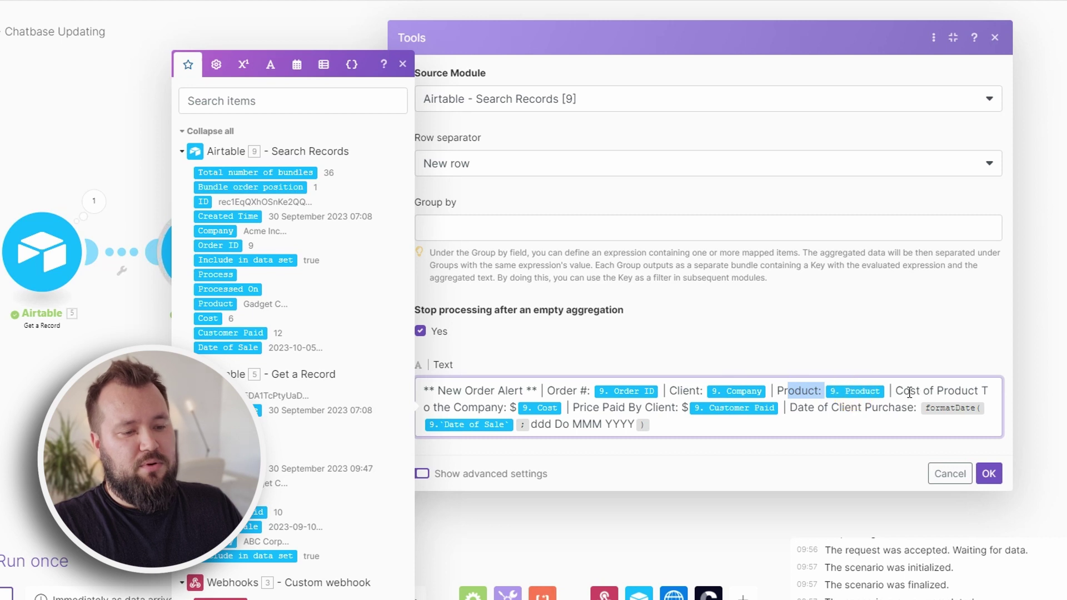
drag(904, 390, 651, 424)
drag(592, 409, 691, 419)
drag(803, 410, 726, 460)
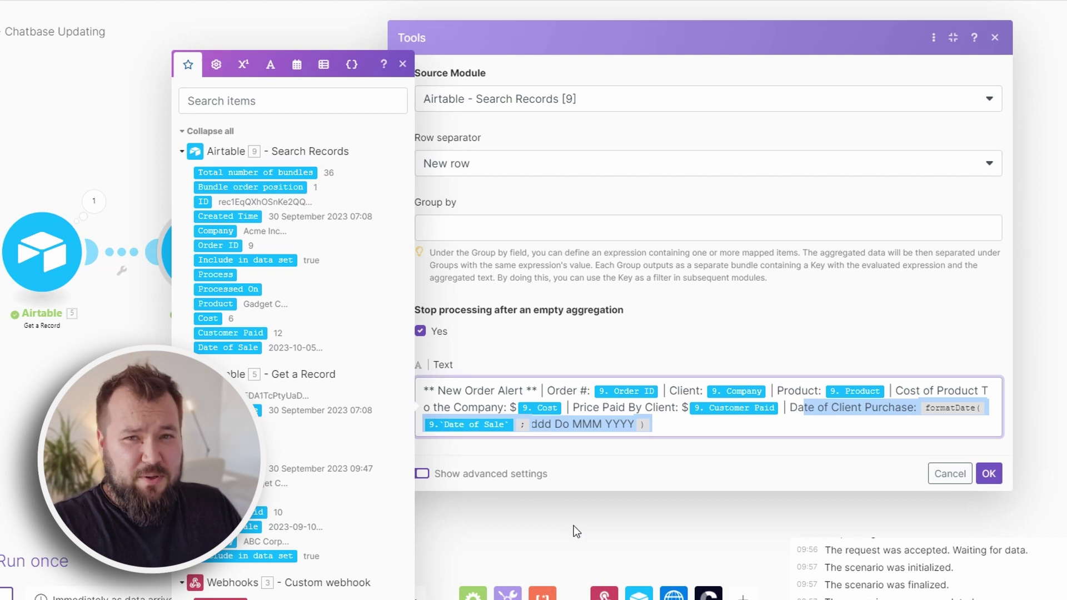
click(592, 534)
click(507, 269)
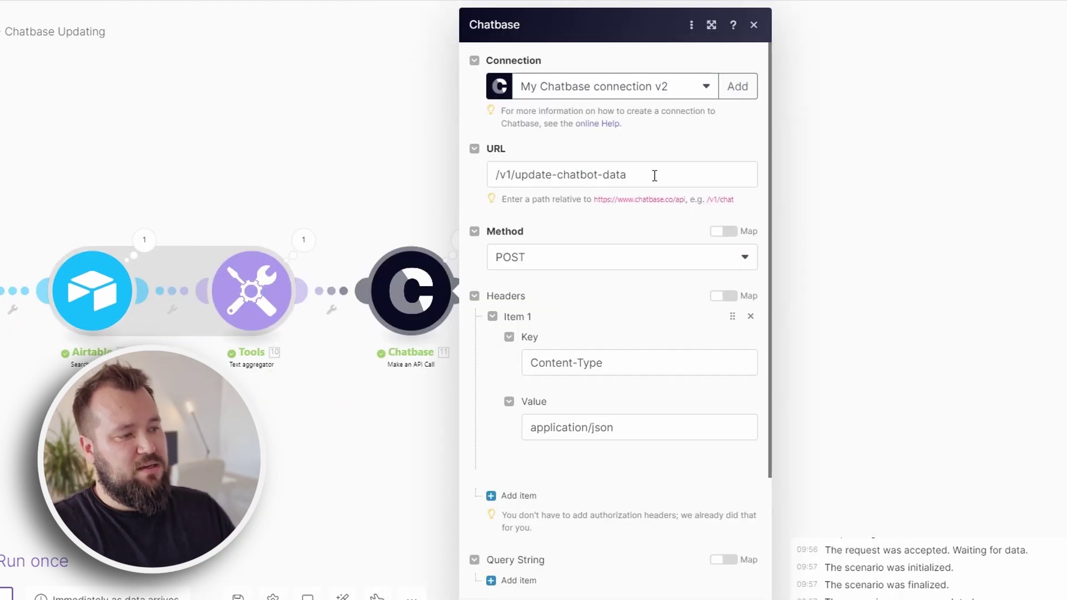
- Examine the Chatbase API call's URL path
triple_click(655, 176)
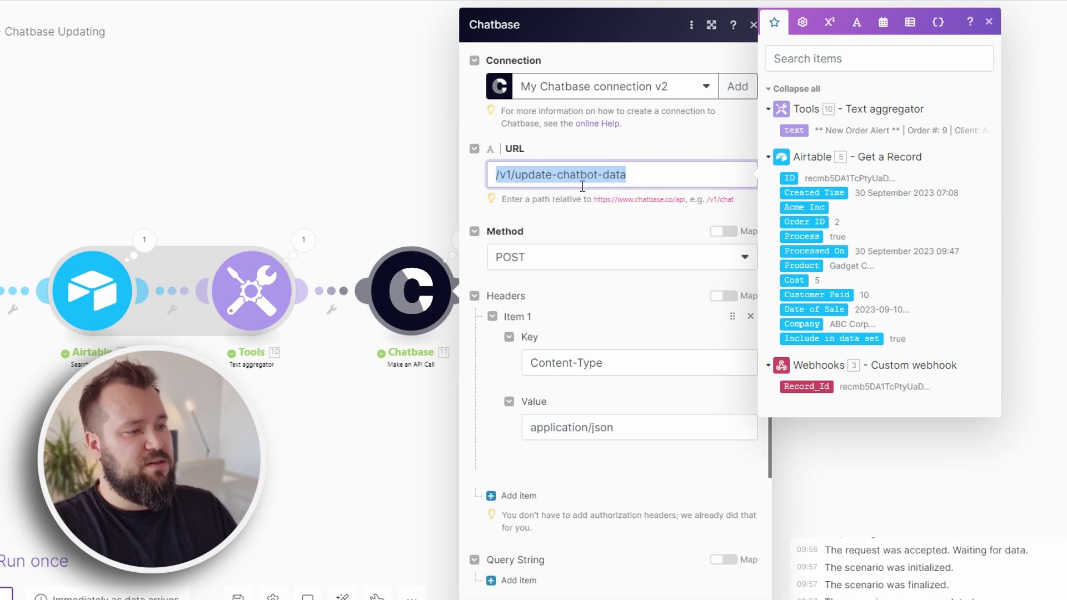
click(500, 174)
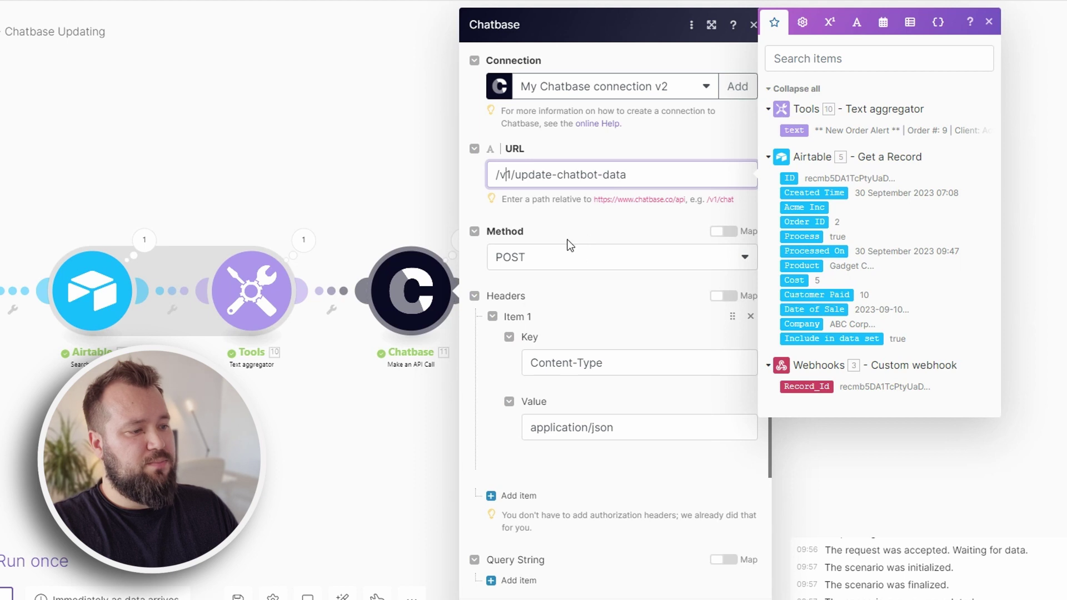
click(591, 239)
scroll(590, 239, down, 3)
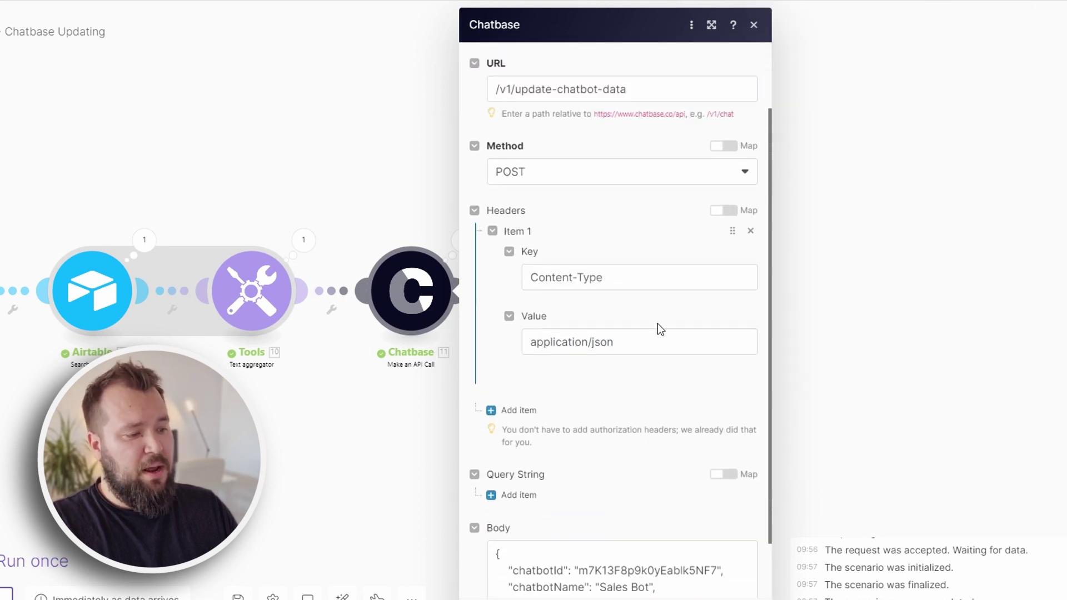
- Inspect the Body's chatbotId, Sales Bot name and replace \n argument, then view the Update a Record run
click(711, 24)
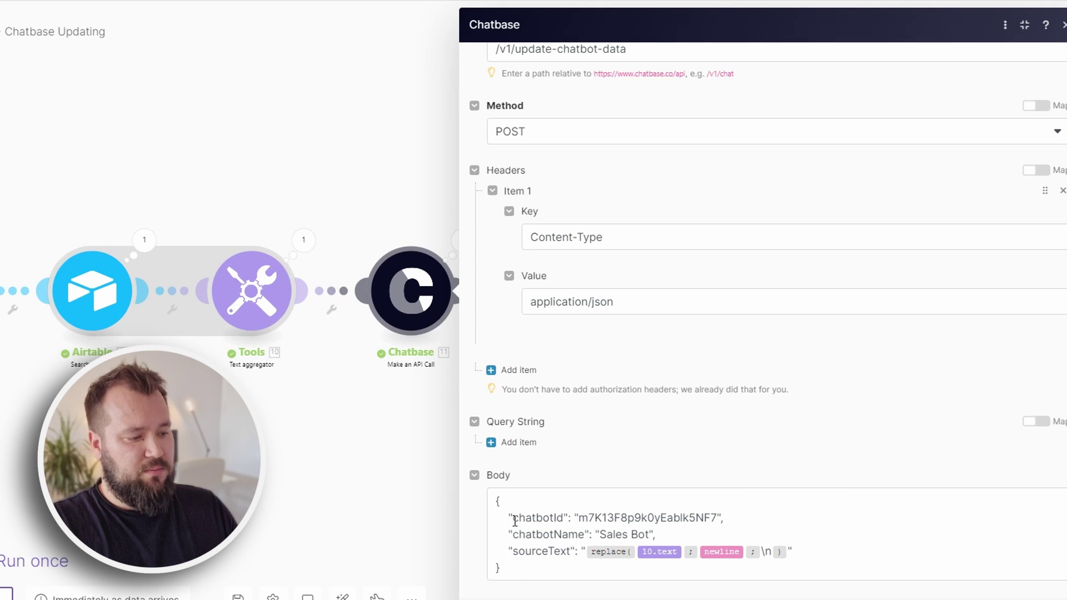
drag(515, 521, 776, 518)
drag(514, 537, 660, 534)
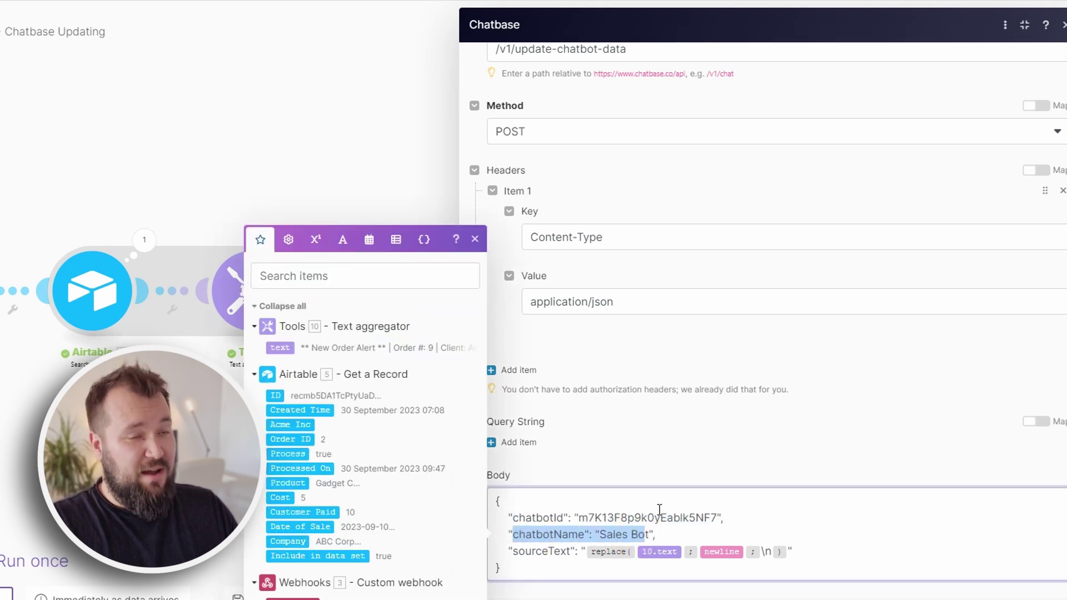
click(659, 533)
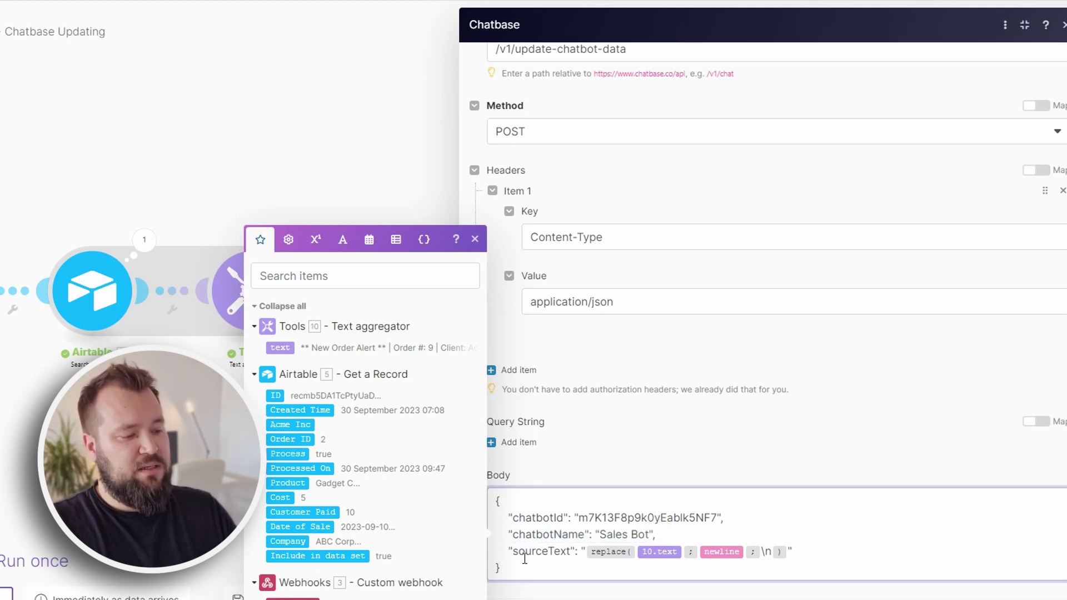
mouse_move(615, 553)
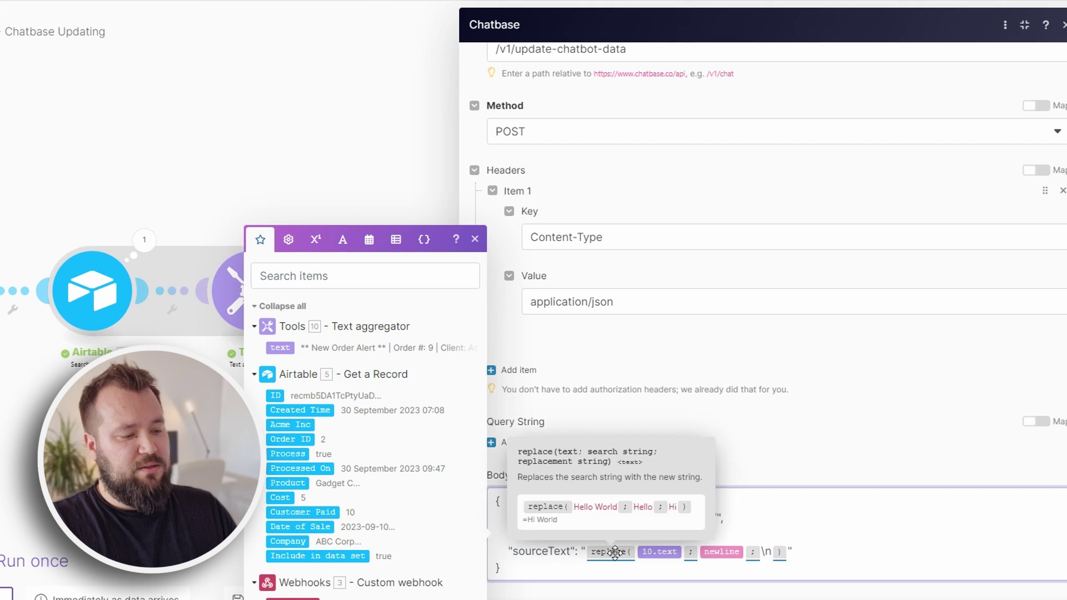
double_click(764, 552)
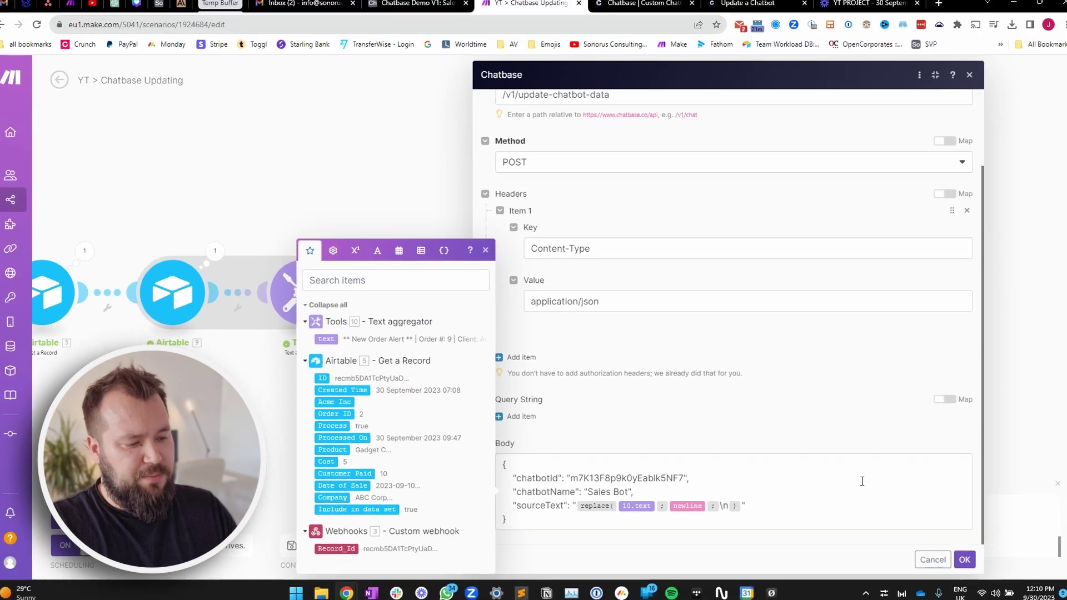
click(1015, 409)
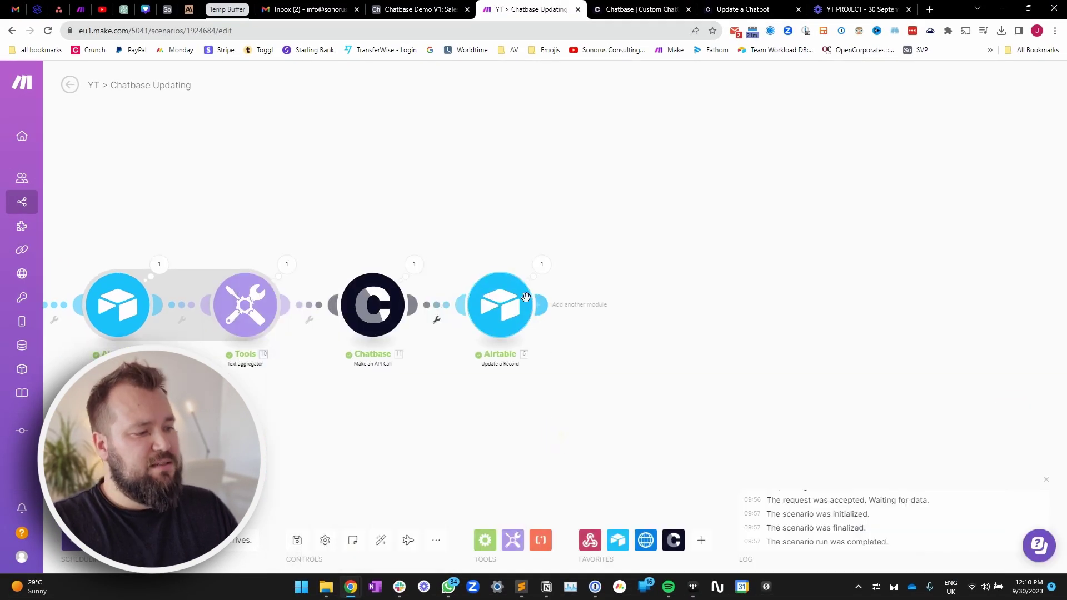
click(542, 265)
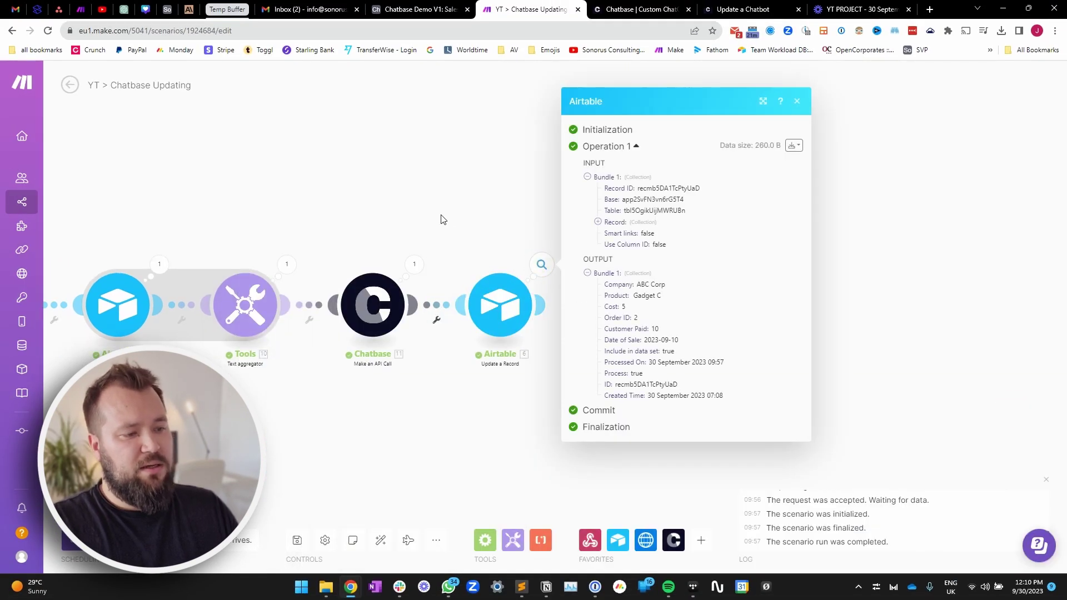
- Check Processed On for orders 2 and 8 in Sales, then show and widen the Chatbase extension
key(ctrl+shift+Tab)
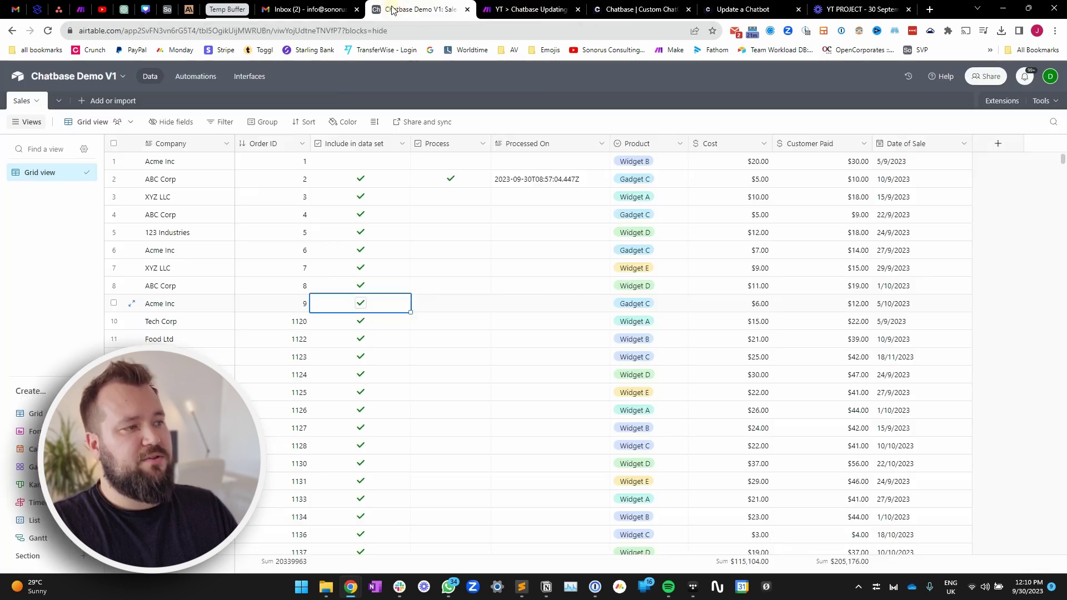
click(553, 180)
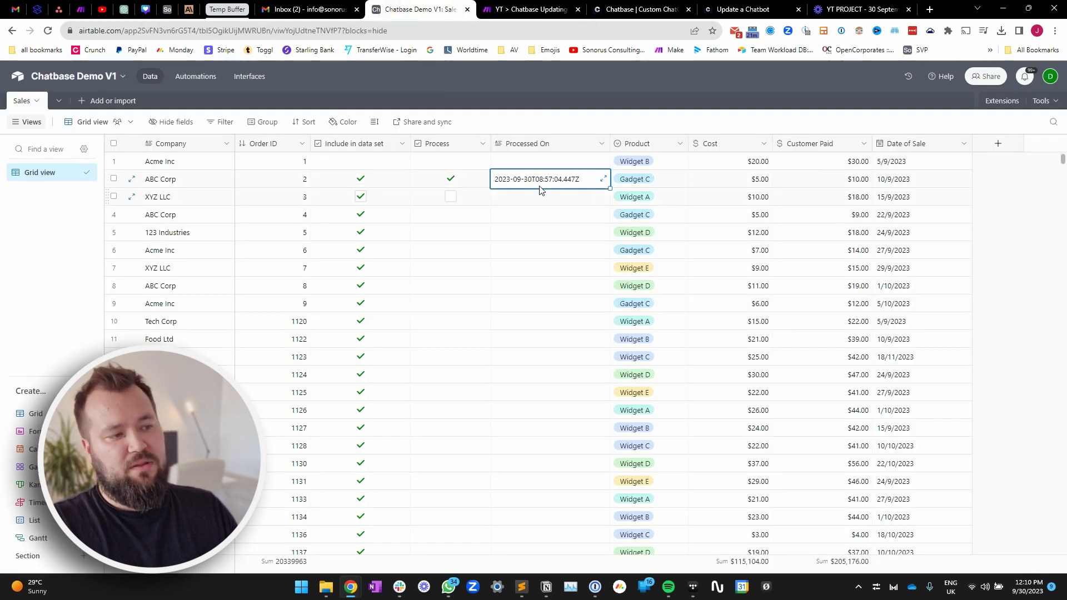
click(555, 284)
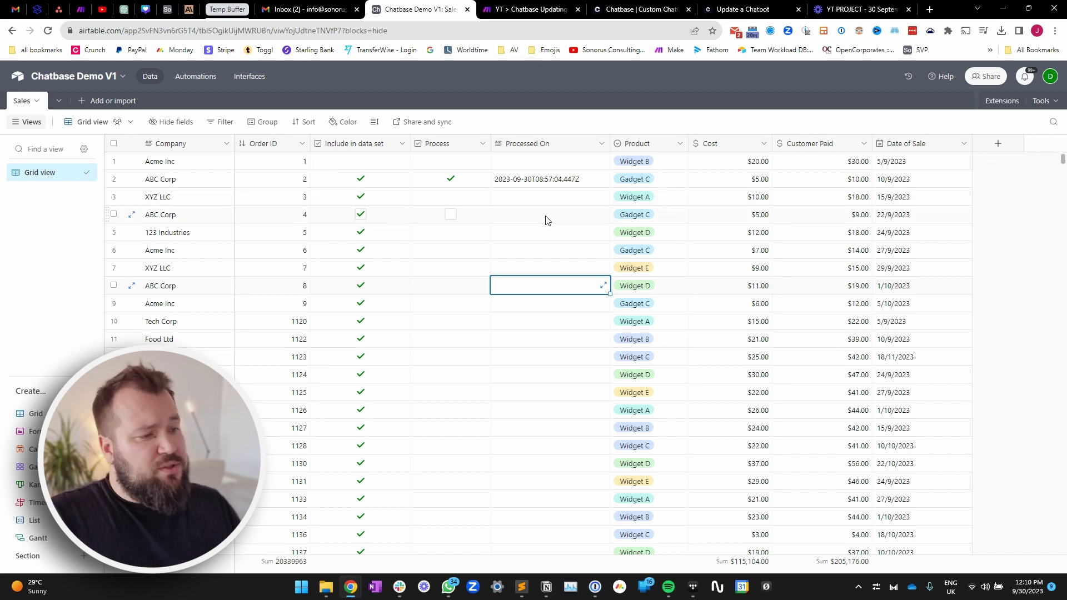
click(1001, 101)
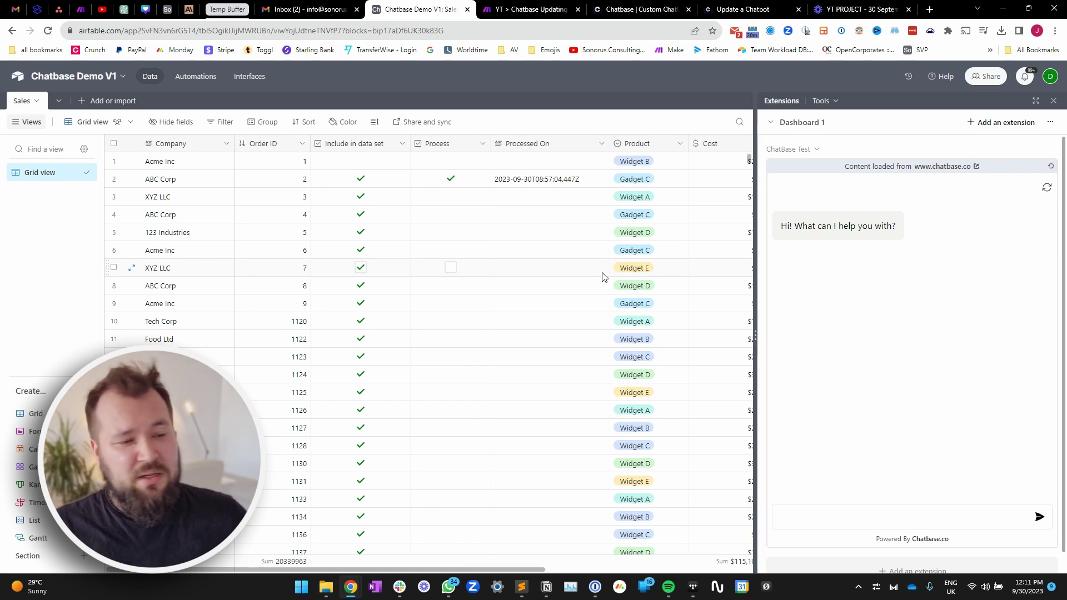
drag(754, 336, 704, 336)
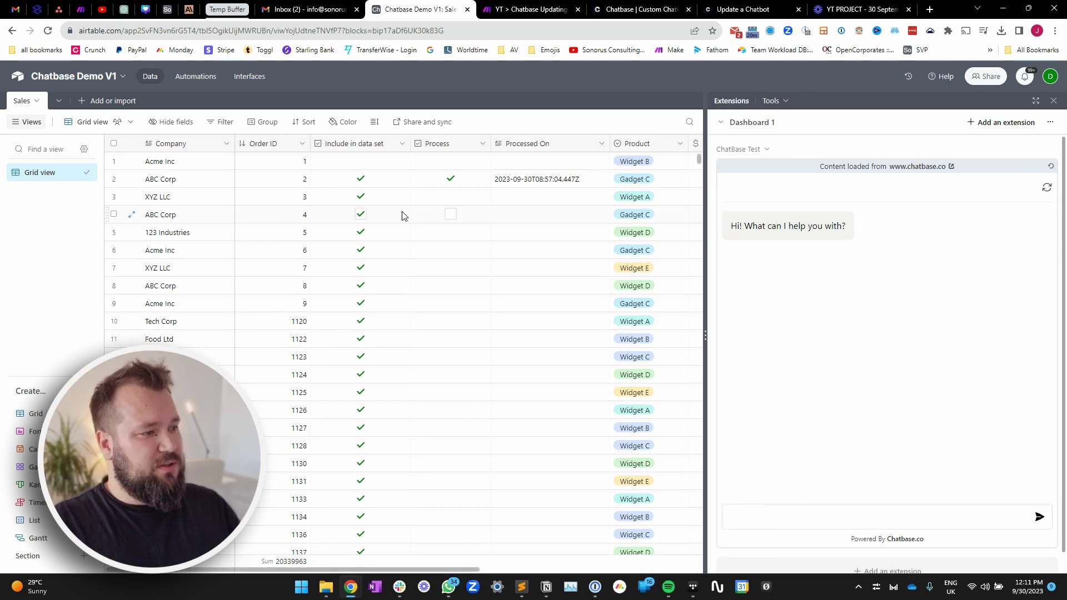
click(640, 10)
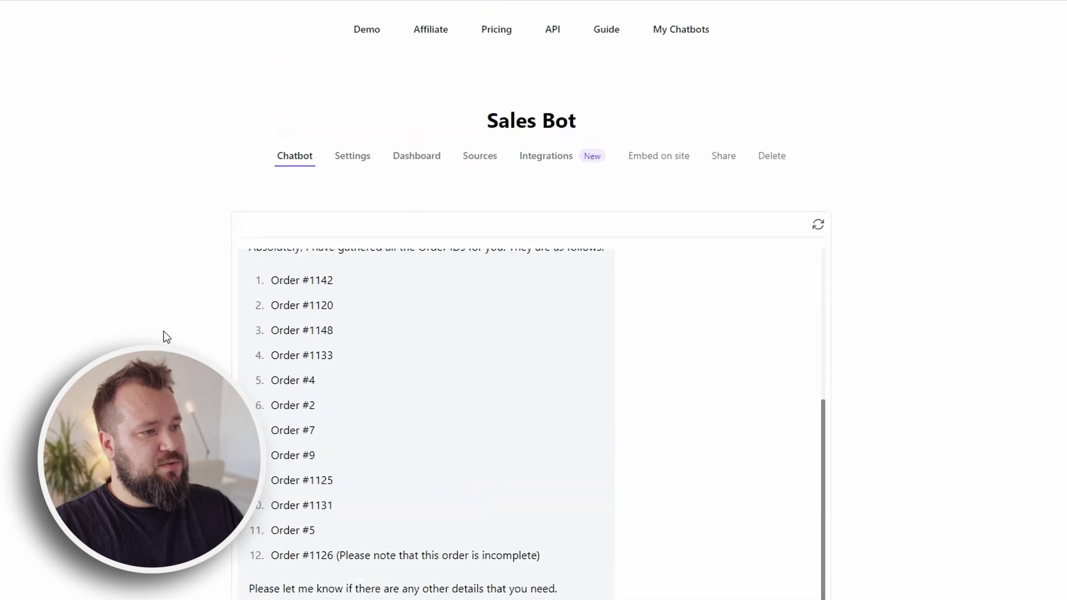
- Delete every order entry after the first from the Sales Bot's Text source
click(481, 157)
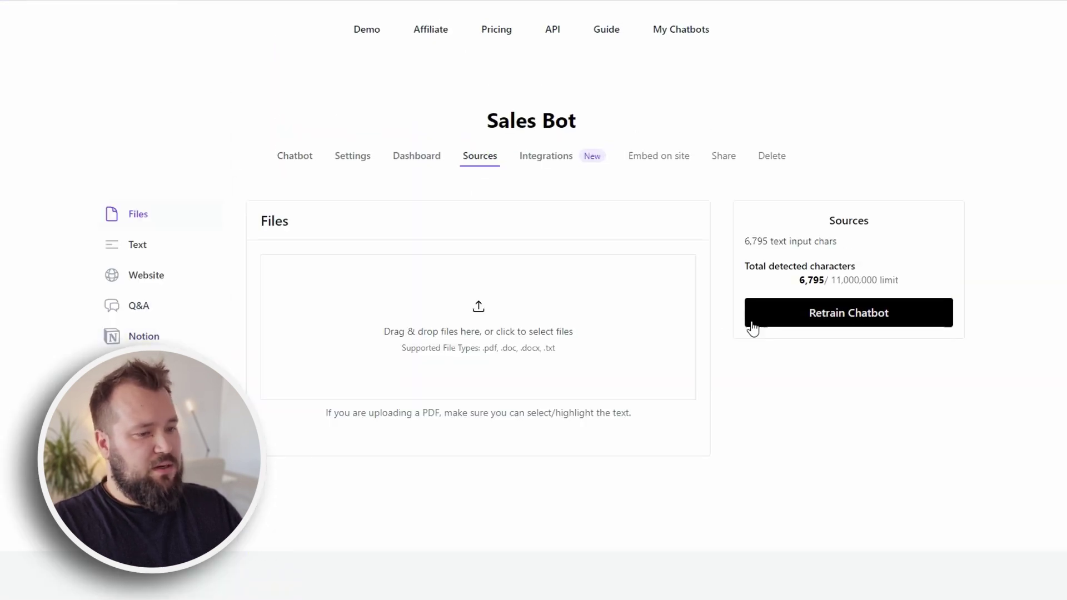
click(136, 245)
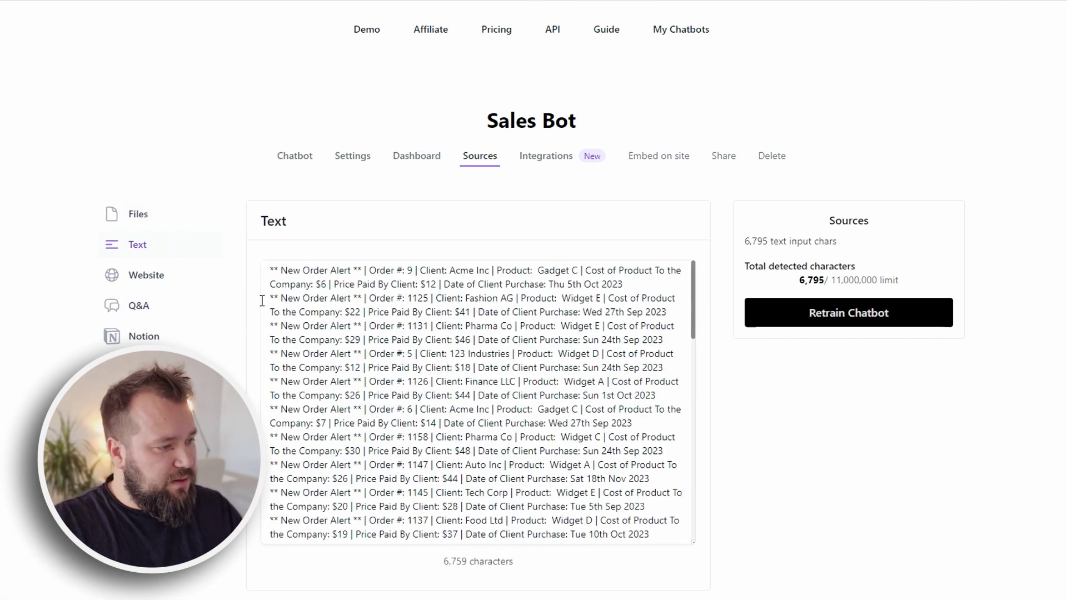
drag(378, 309, 685, 385)
key(BackSpace)
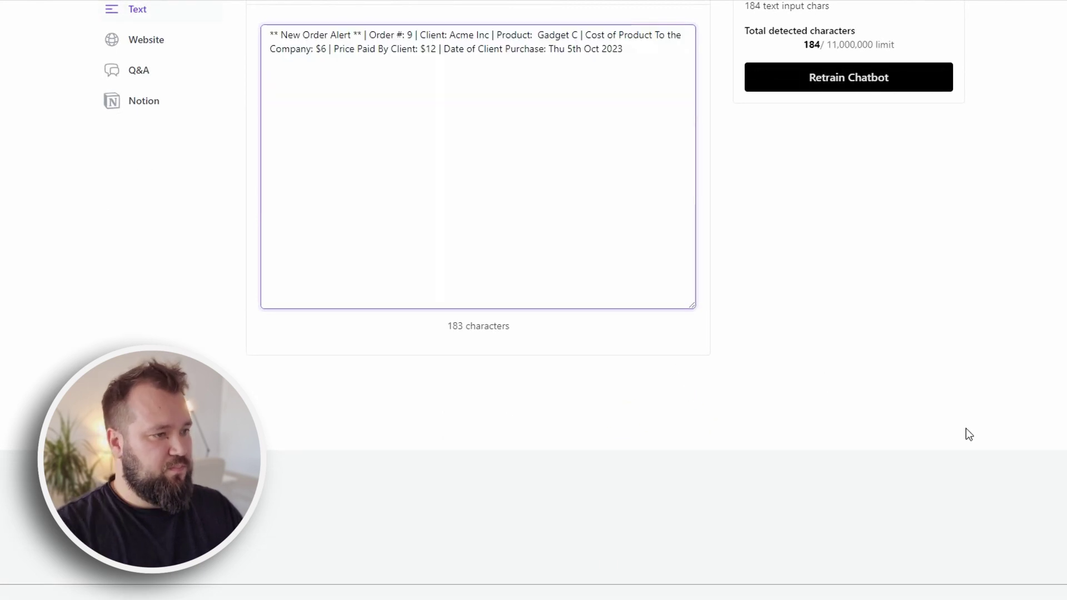
scroll(614, 282, up, 4)
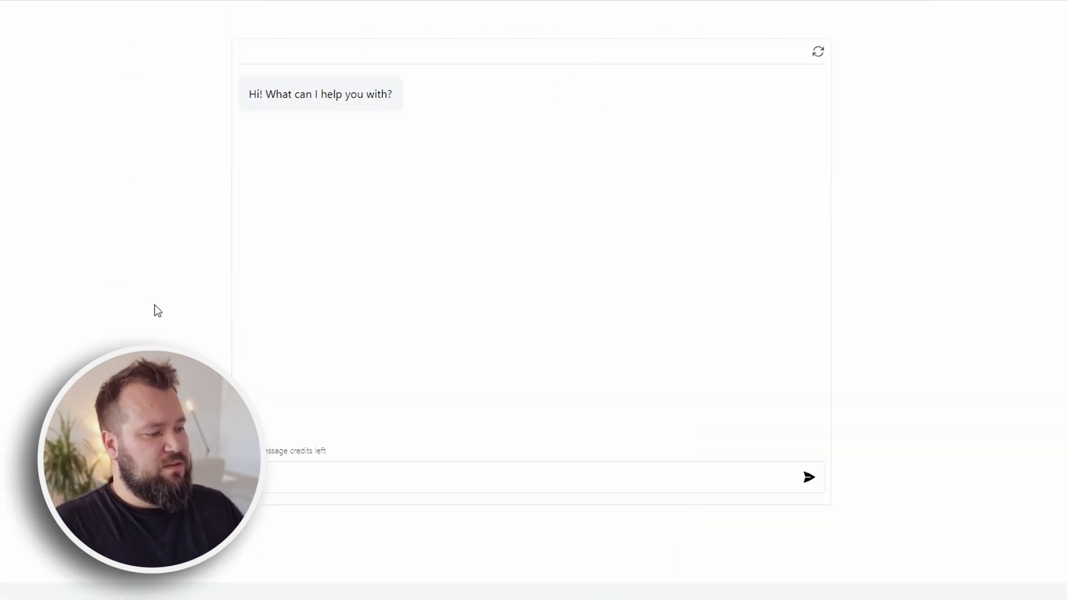
- Ask the Sales Bot how many orders it knows about and mark the single order it cites
scroll(353, 442, down, 1)
click(353, 443)
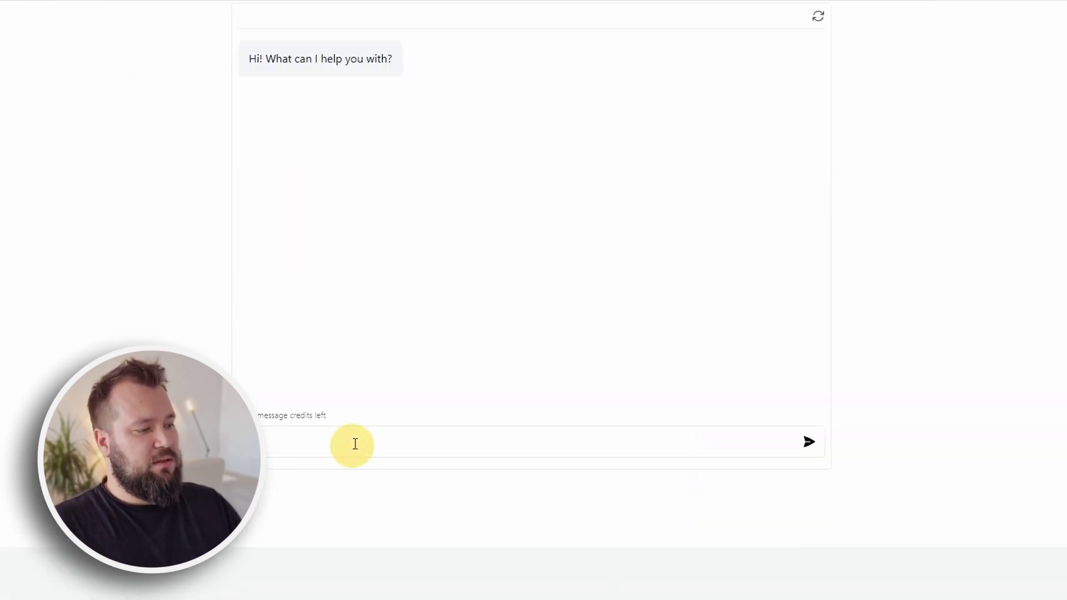
text(m)
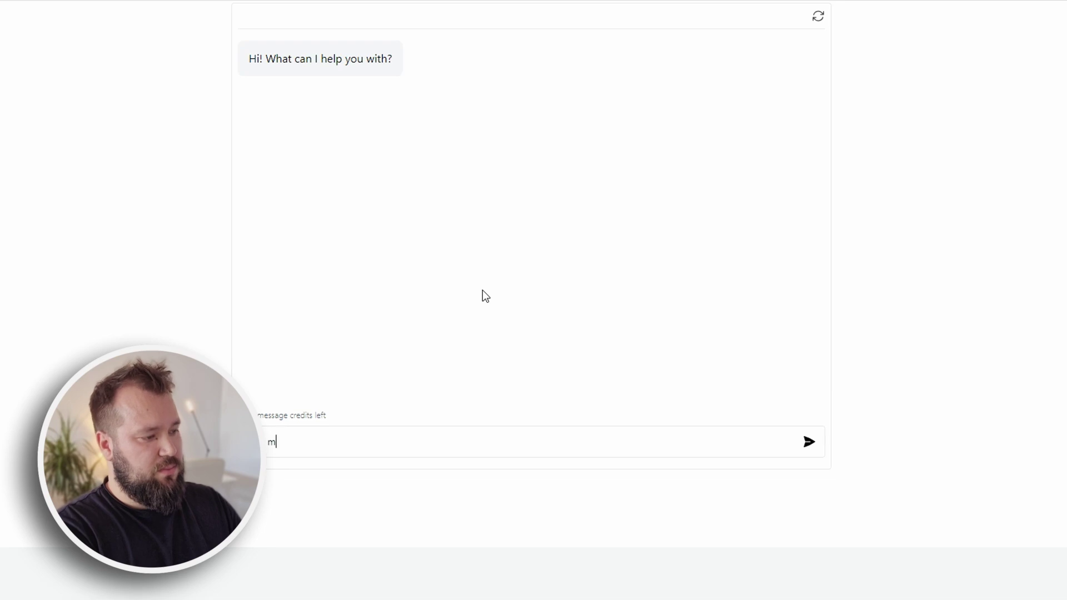
text(any orders do yo)
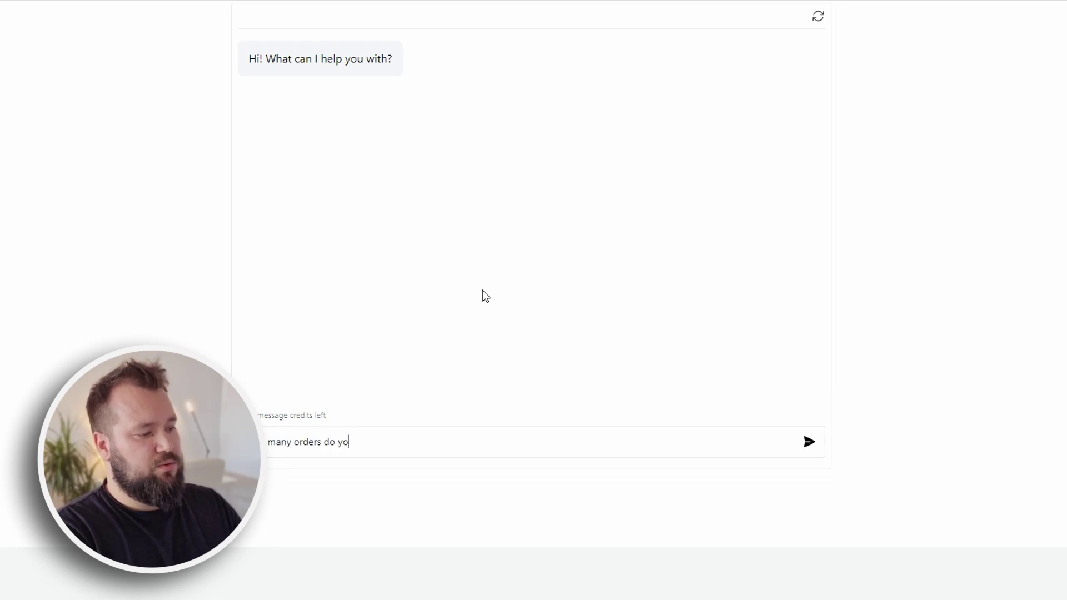
text(u know about?)
key(Return)
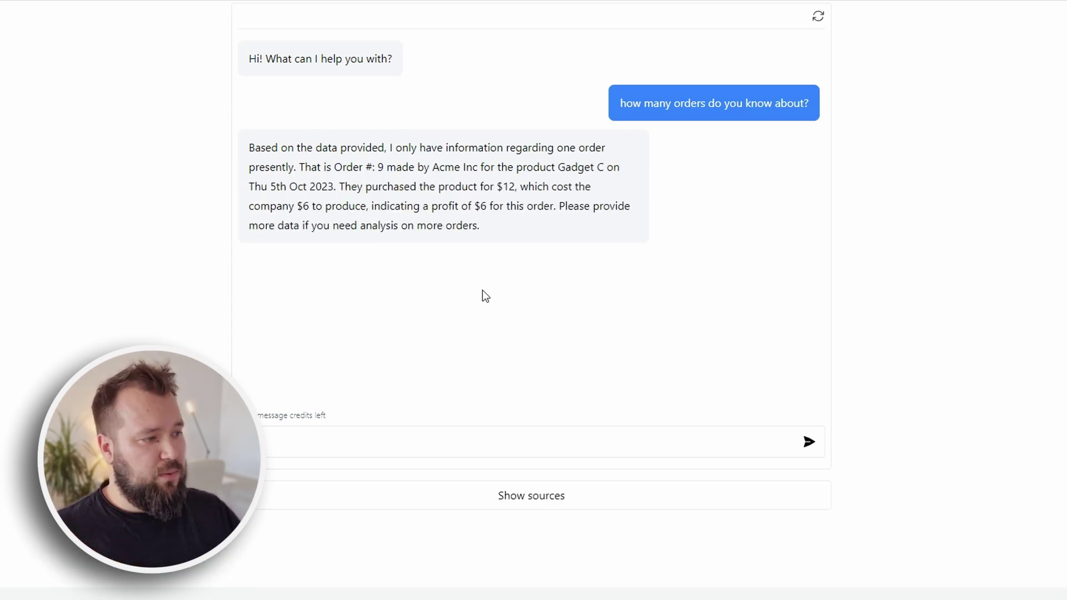
drag(334, 167, 422, 187)
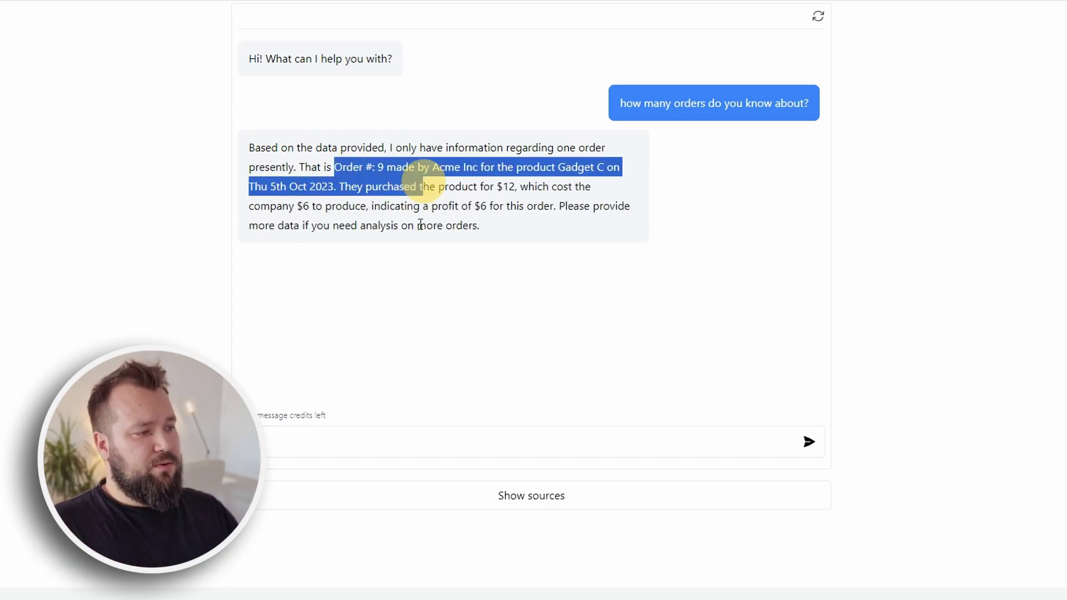
- Recheck the remaining Text source content, then return to the Airtable base
click(148, 240)
scroll(333, 223, up, 4)
click(480, 155)
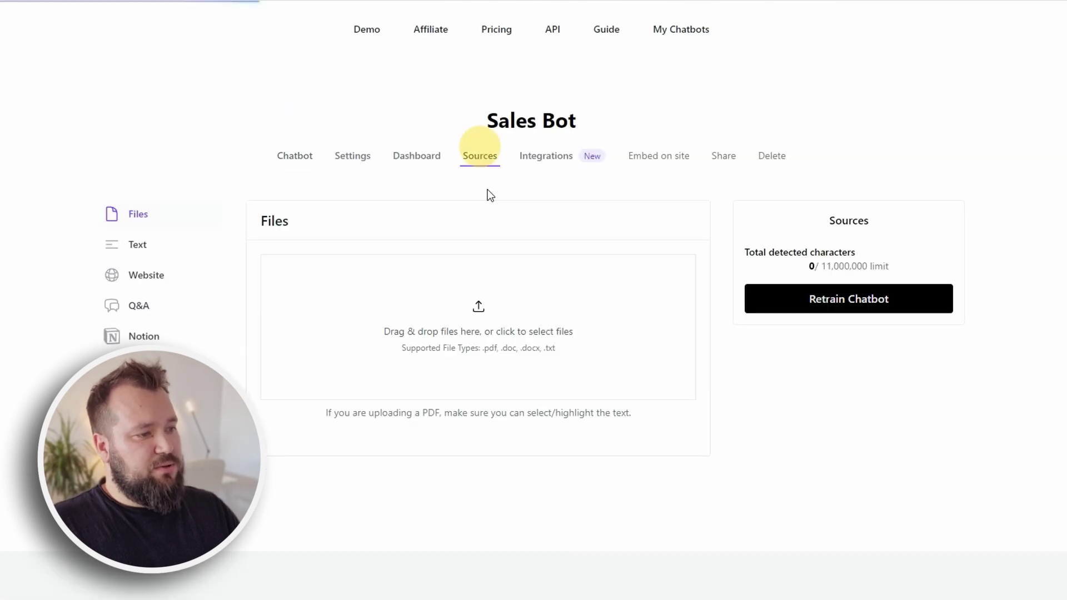
click(146, 245)
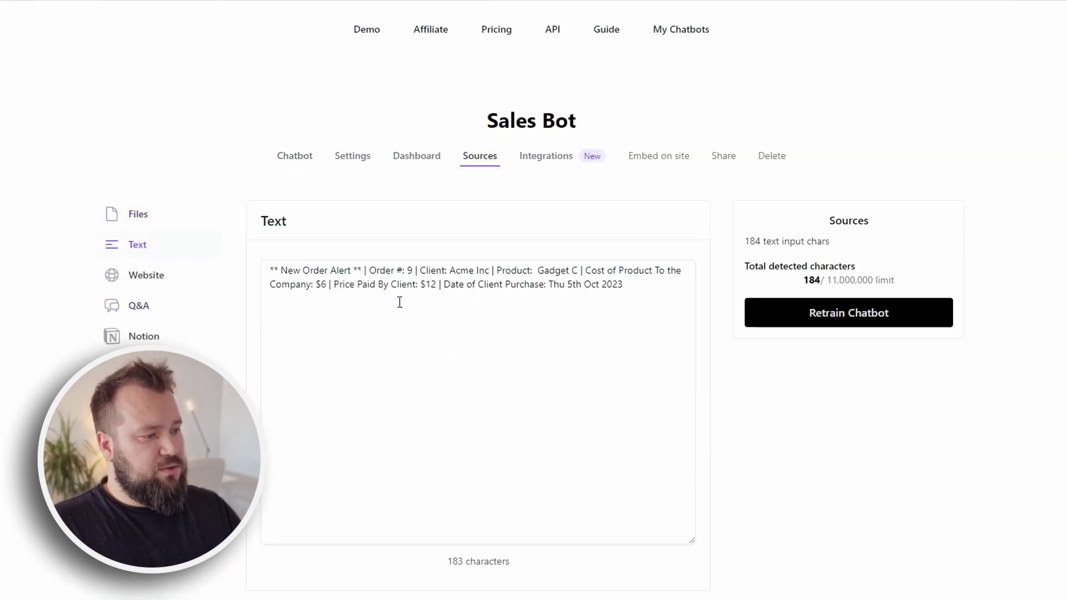
click(414, 9)
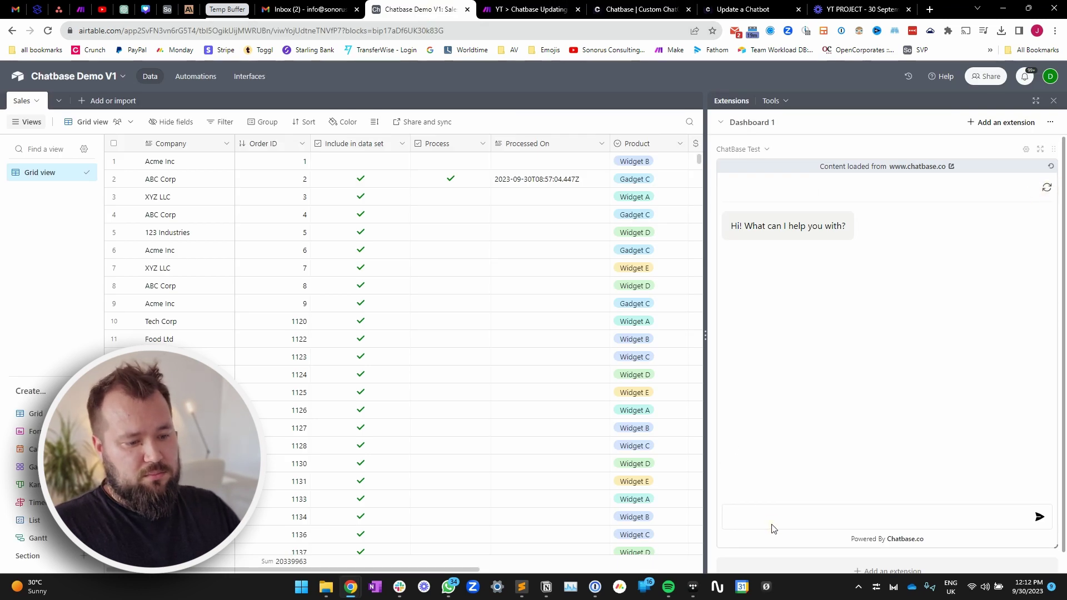
- Ask the embedded Chatbase widget 'how many orders do you know about?'
click(789, 519)
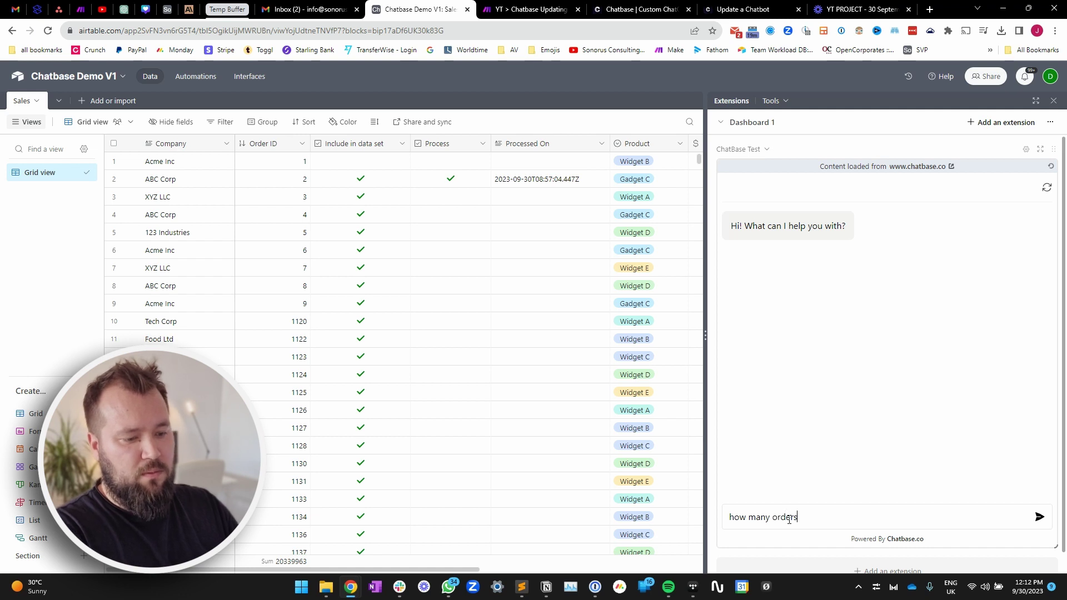
text(how many orders do you know about?)
key(Return)
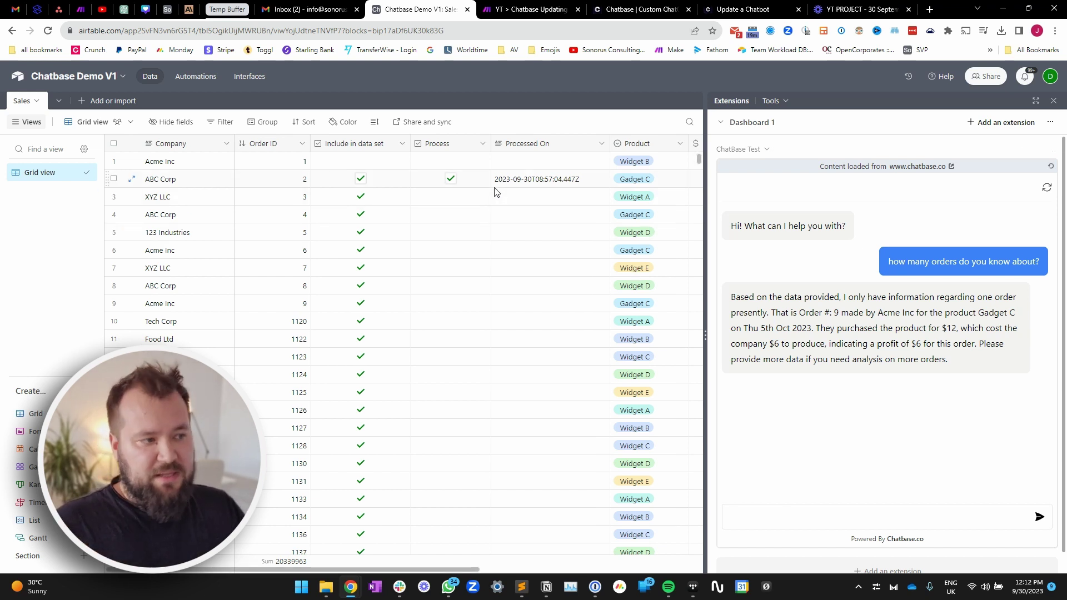
- Clear Include in data set for the 27 records from Food Ltd (rows 11–37) down
click(389, 198)
click(387, 232)
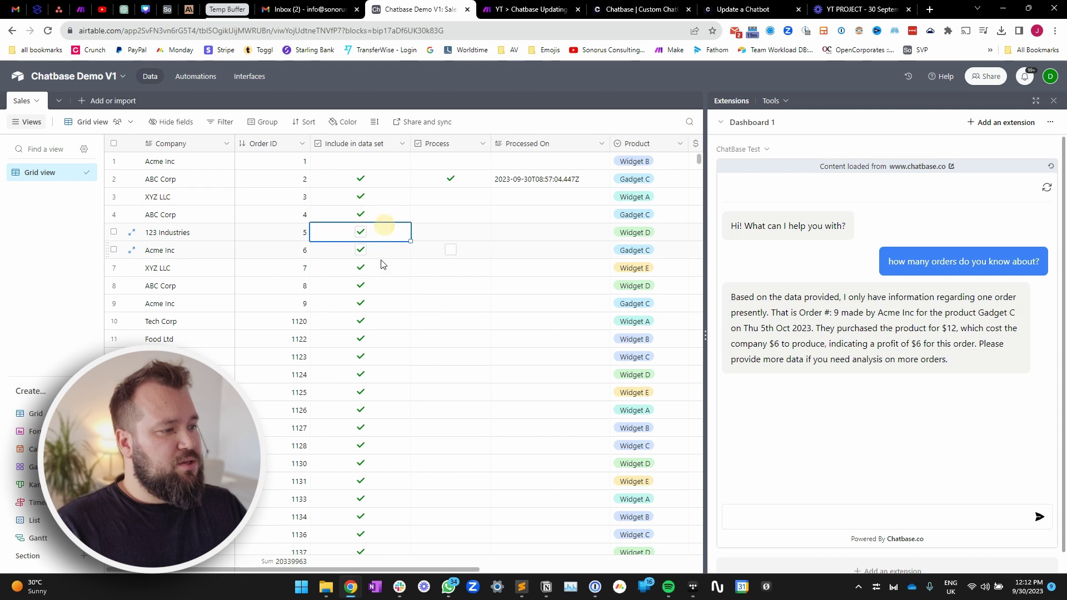
click(381, 266)
click(391, 321)
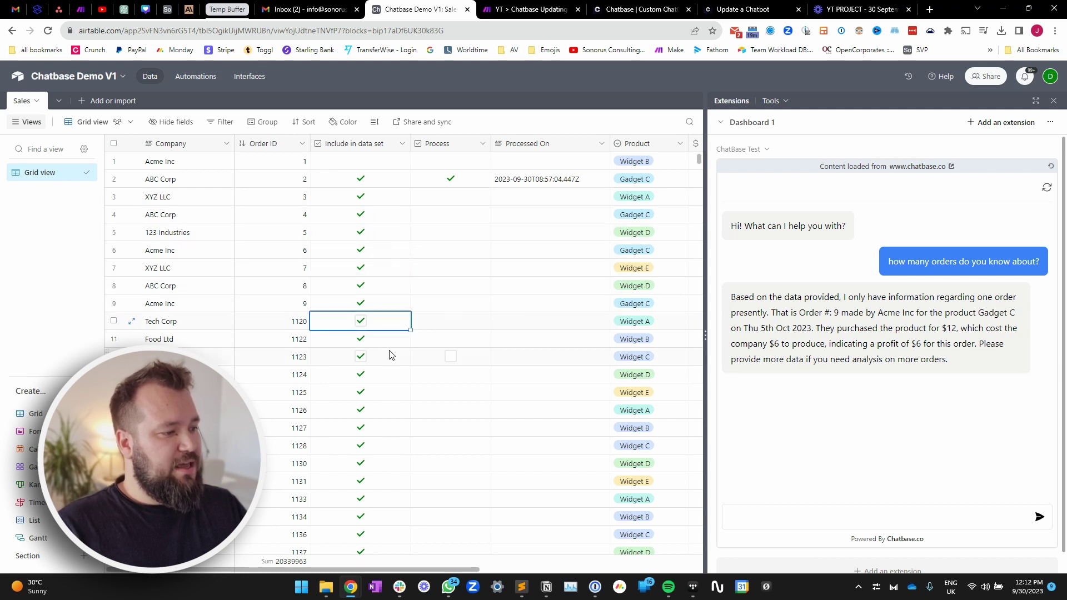
click(392, 338)
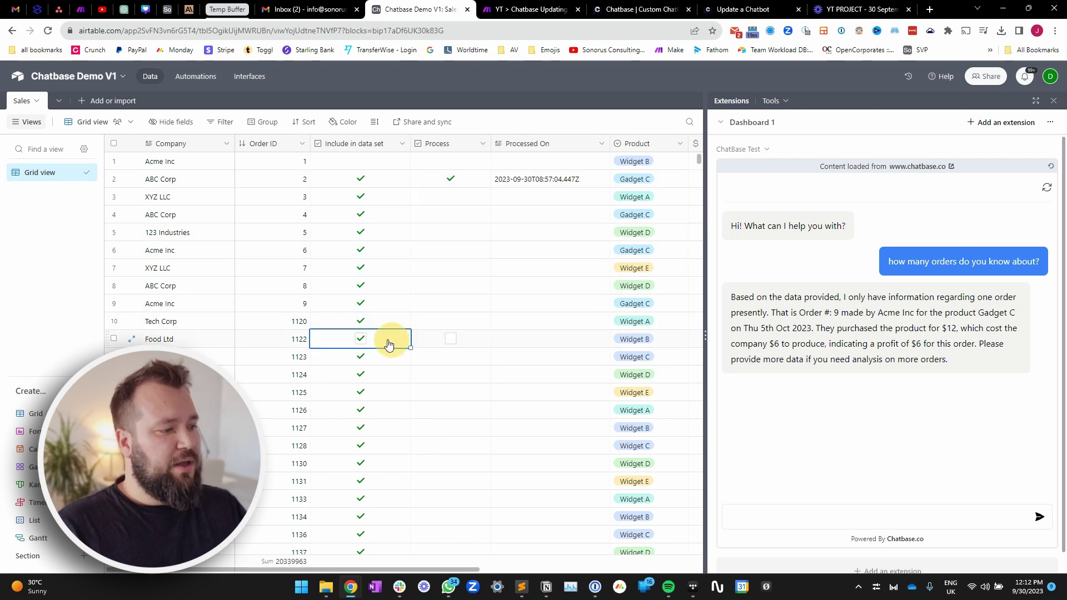
scroll(400, 375, down, 8)
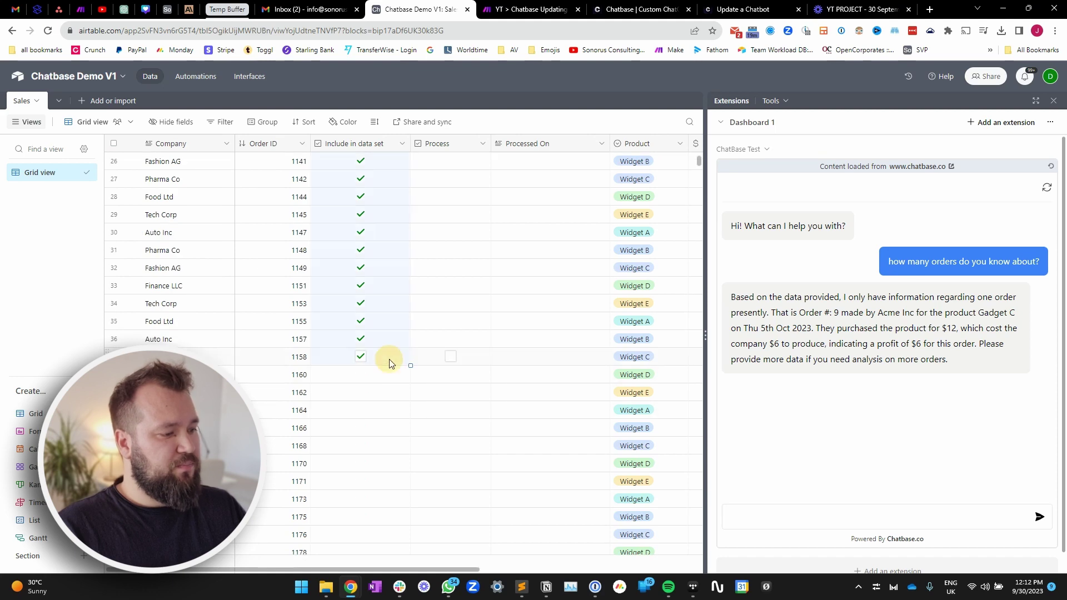
shift+click(388, 361)
key(Delete)
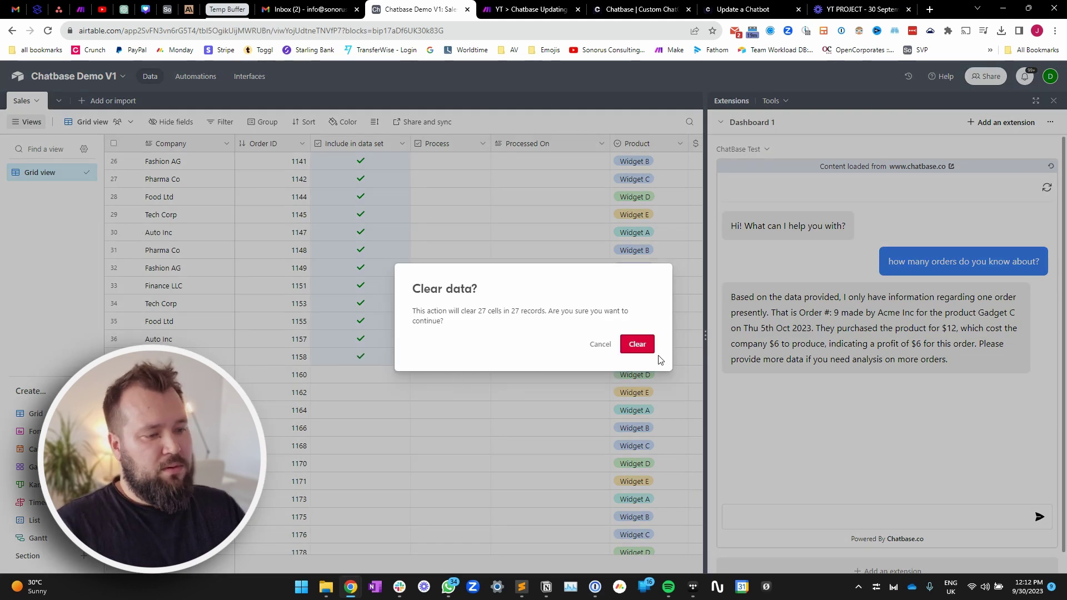
click(639, 344)
- Untick and re-tick Process on the ABC Corp order to re-trigger the scenario
scroll(431, 365, up, 8)
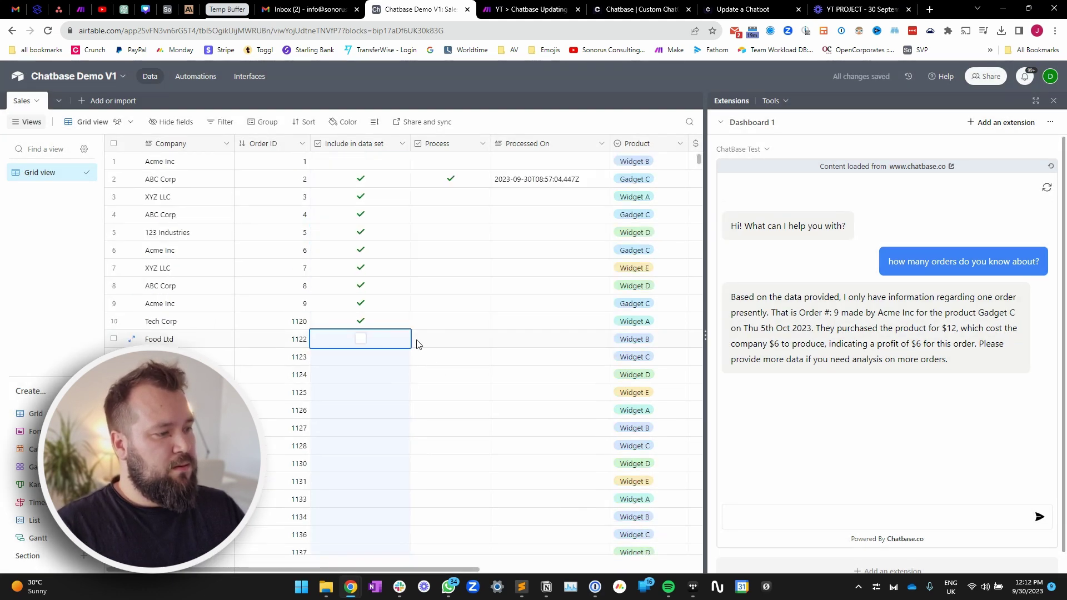
click(452, 178)
click(528, 9)
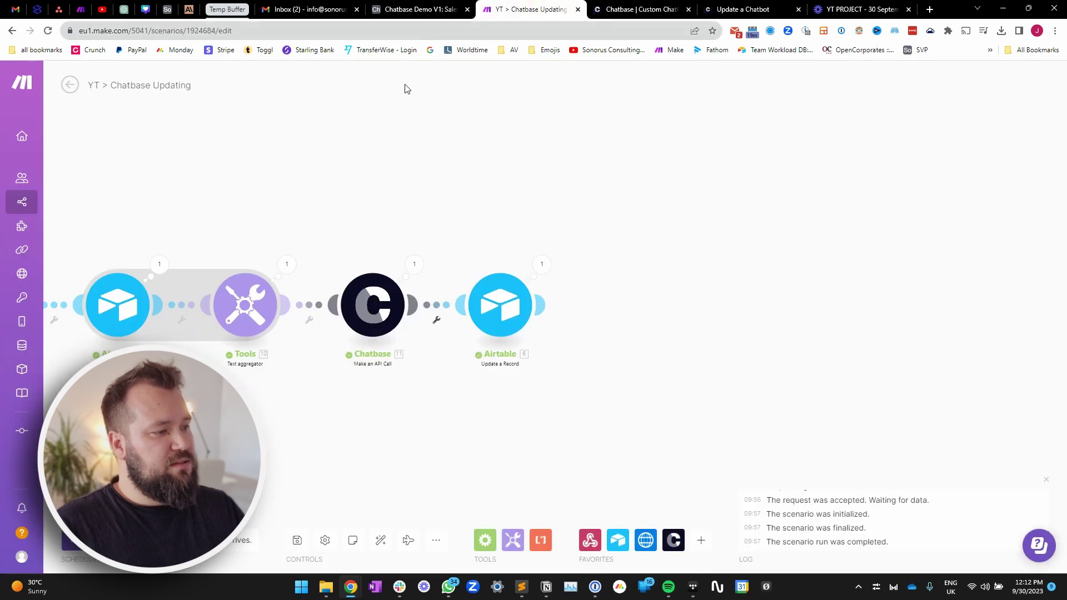
click(417, 9)
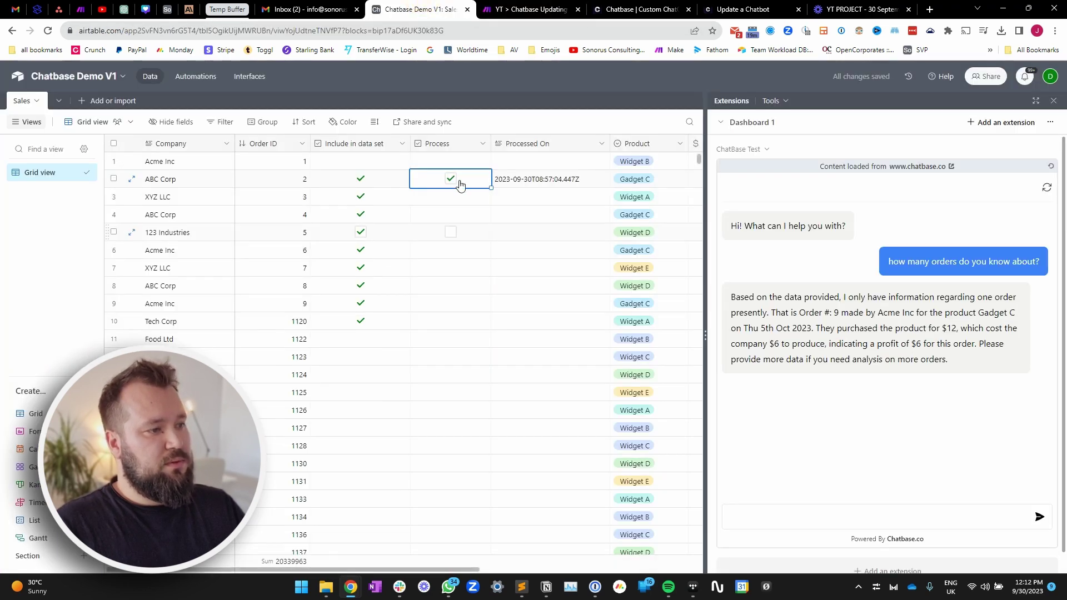
click(452, 180)
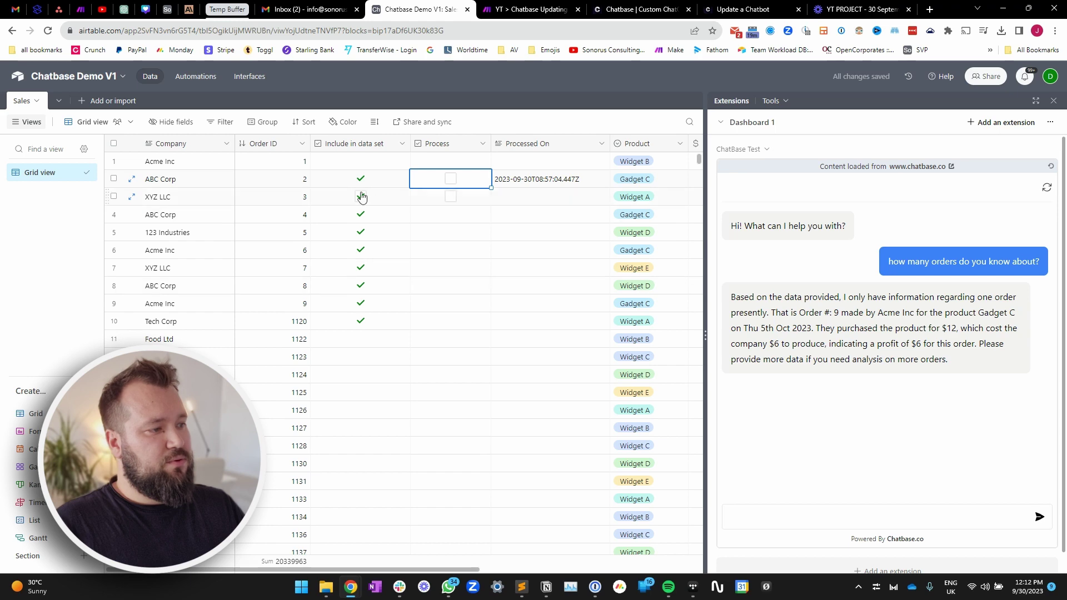
click(451, 179)
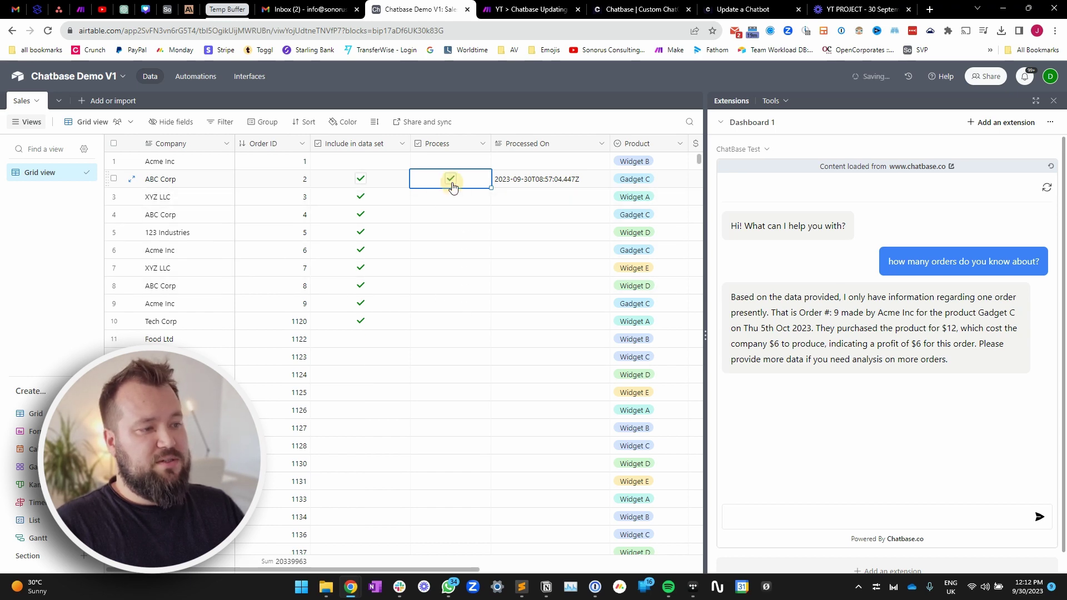
click(530, 9)
click(654, 8)
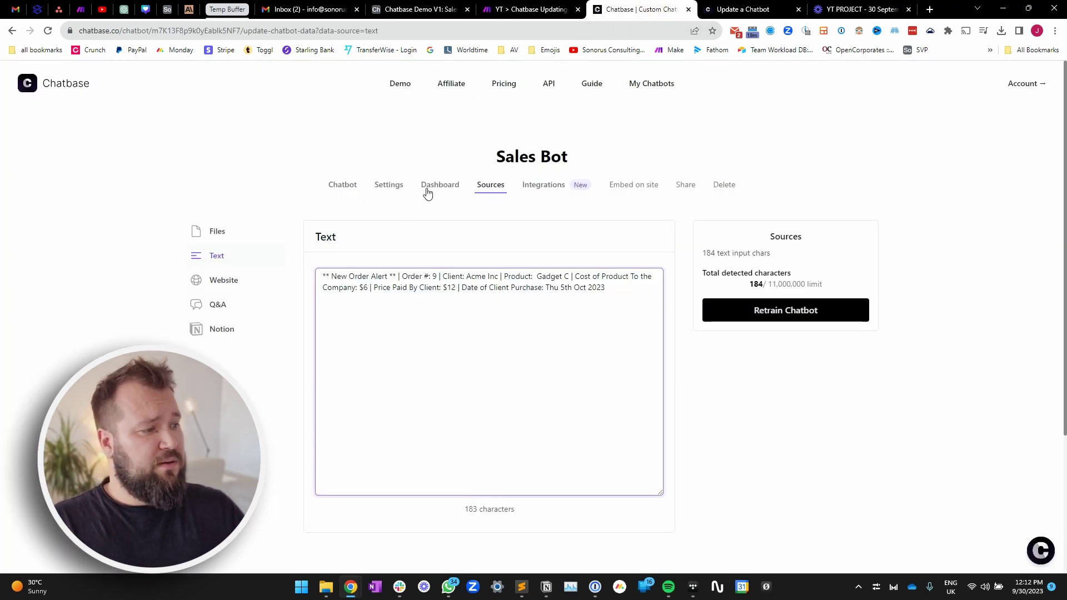
- Check the Sales Bot's base prompt, gpt-4 model and 0.8 temperature, then return to Airtable
click(383, 193)
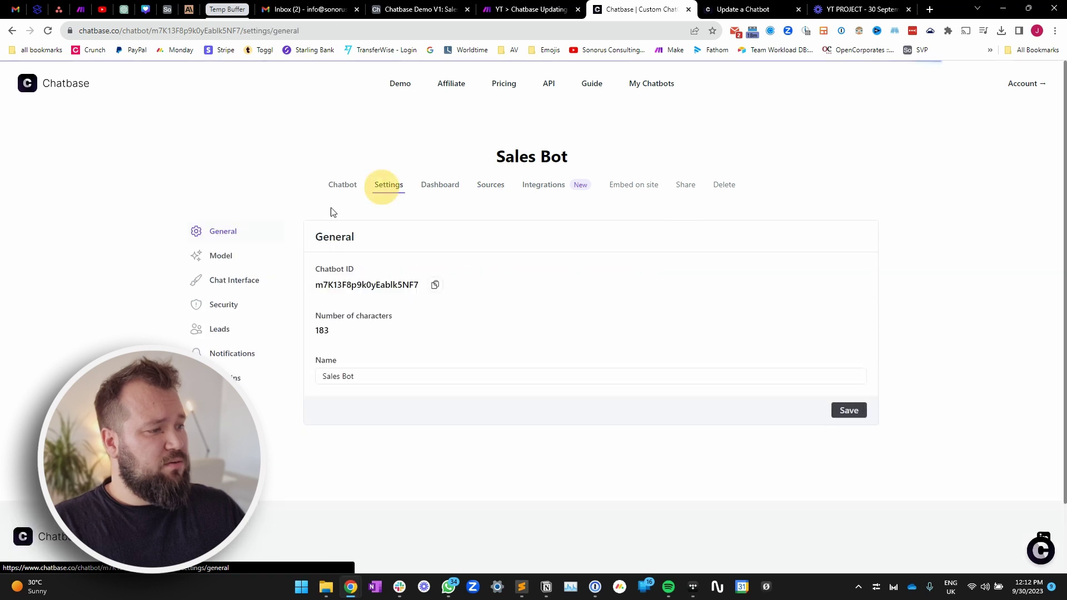
click(221, 256)
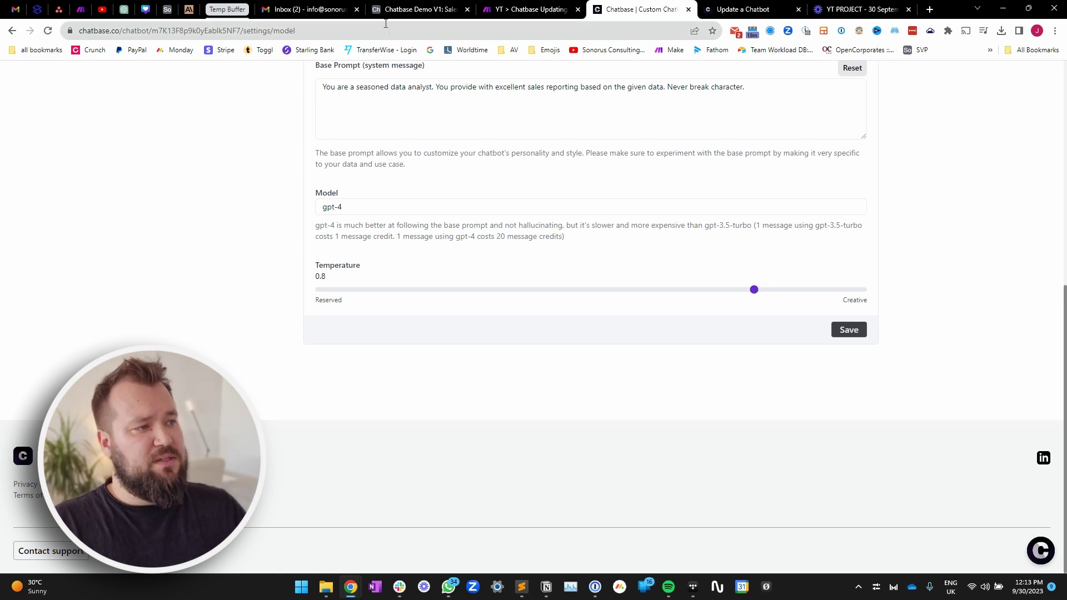
click(414, 10)
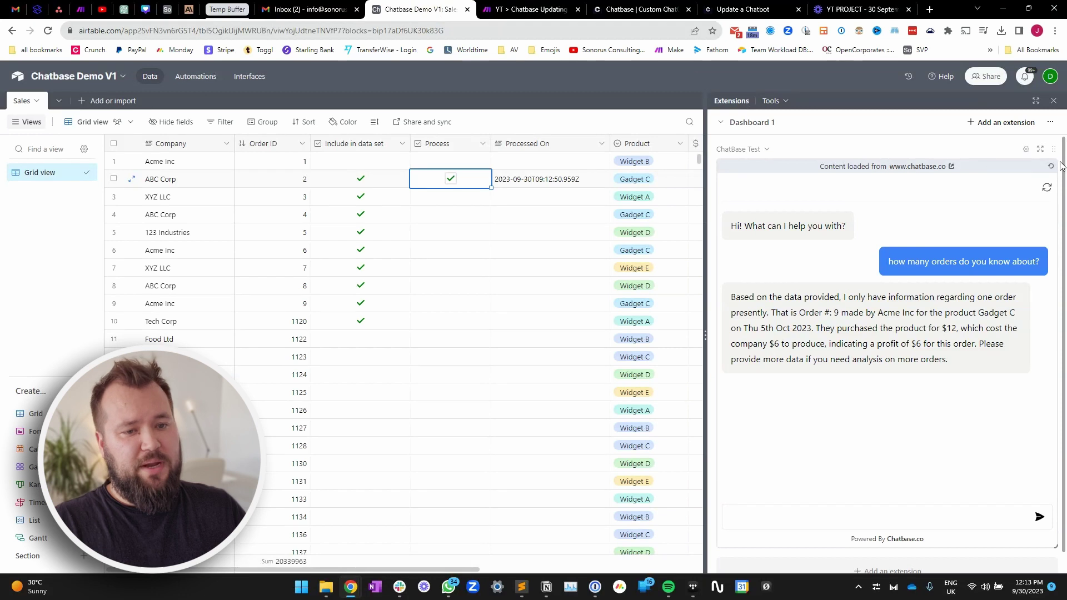
- Ask the embedded bot 'how many orders do you know about?' and get an answer of 11 orders
click(1047, 188)
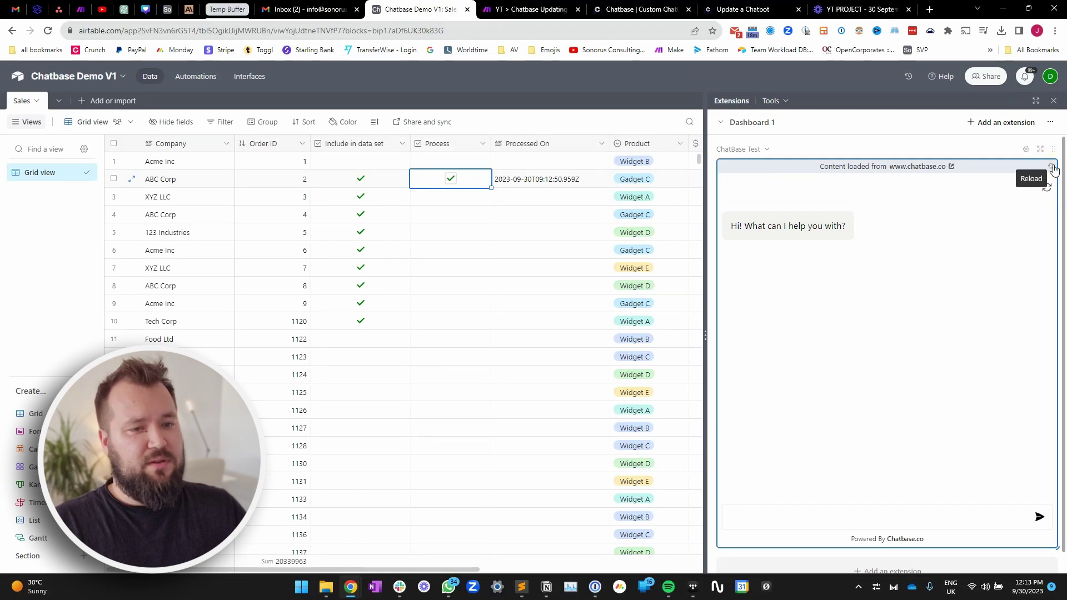
click(843, 528)
text(how many orders do y)
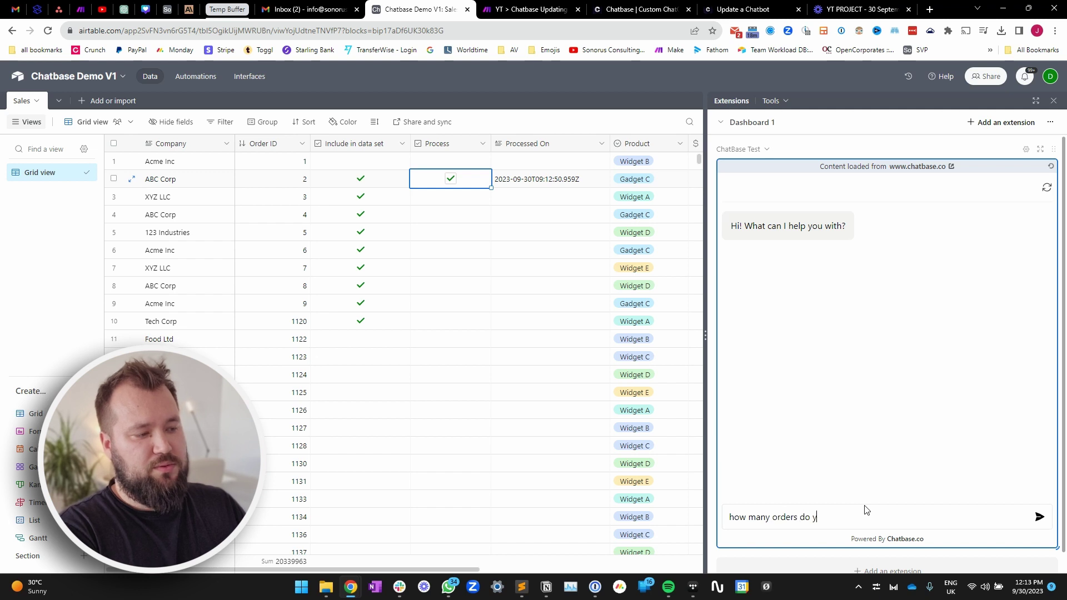
text(ou know abou)
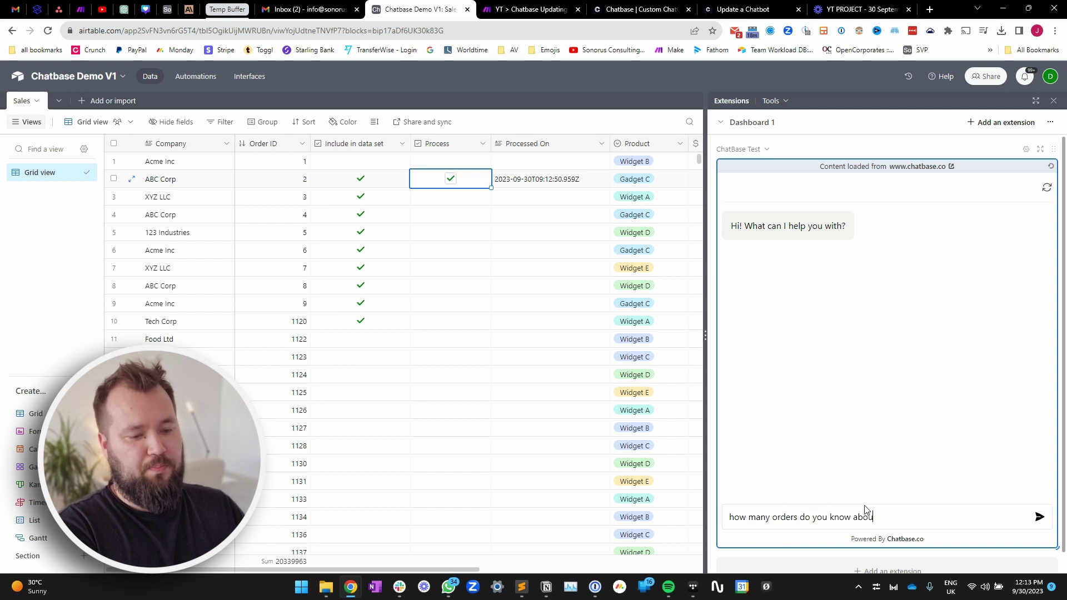
text(t?)
key(Return)
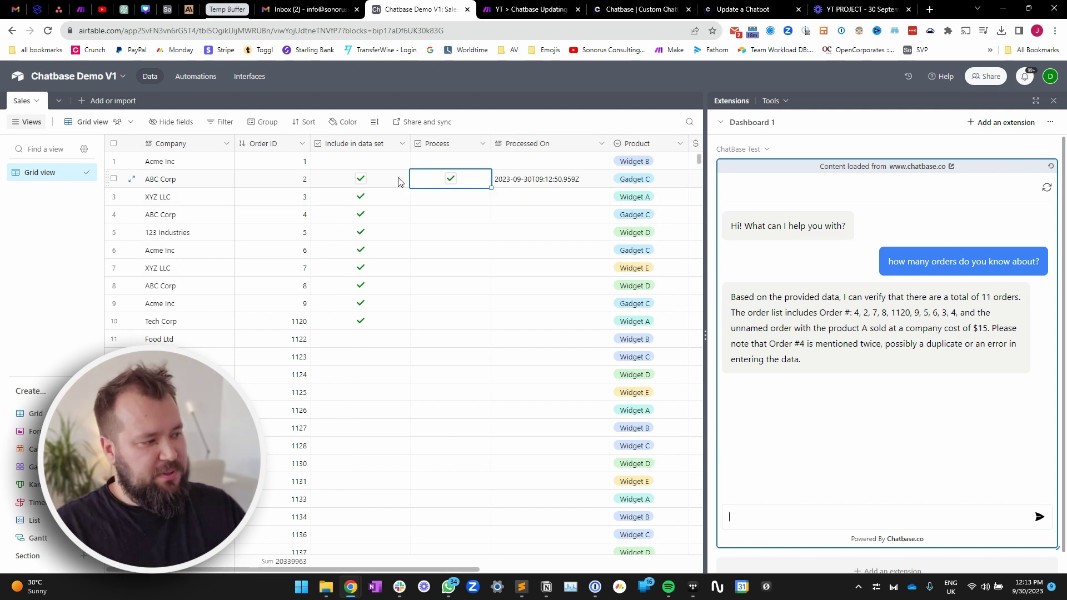
drag(388, 189, 390, 308)
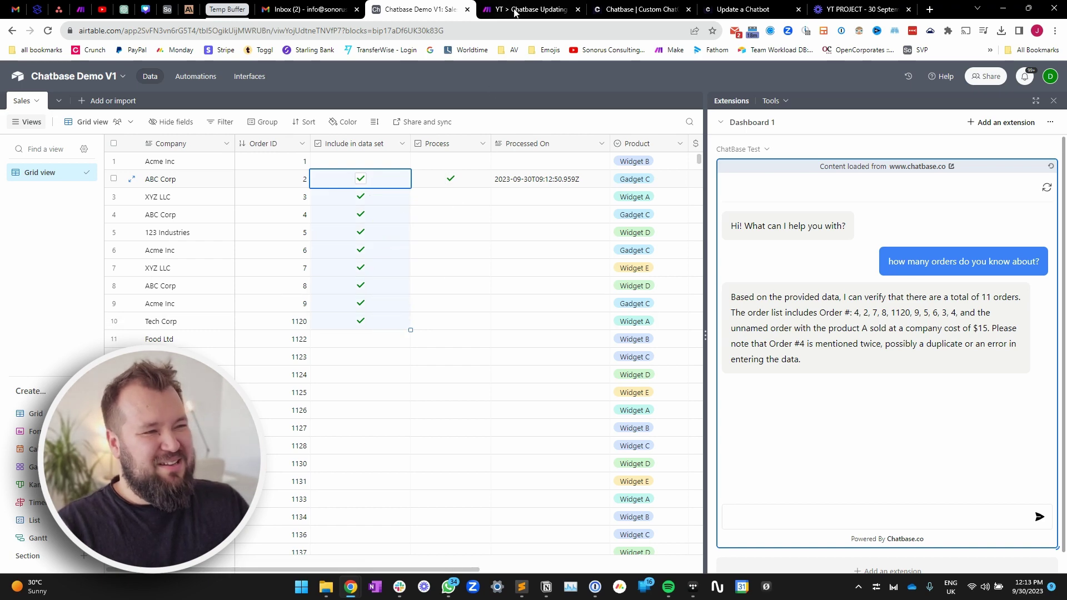
click(630, 6)
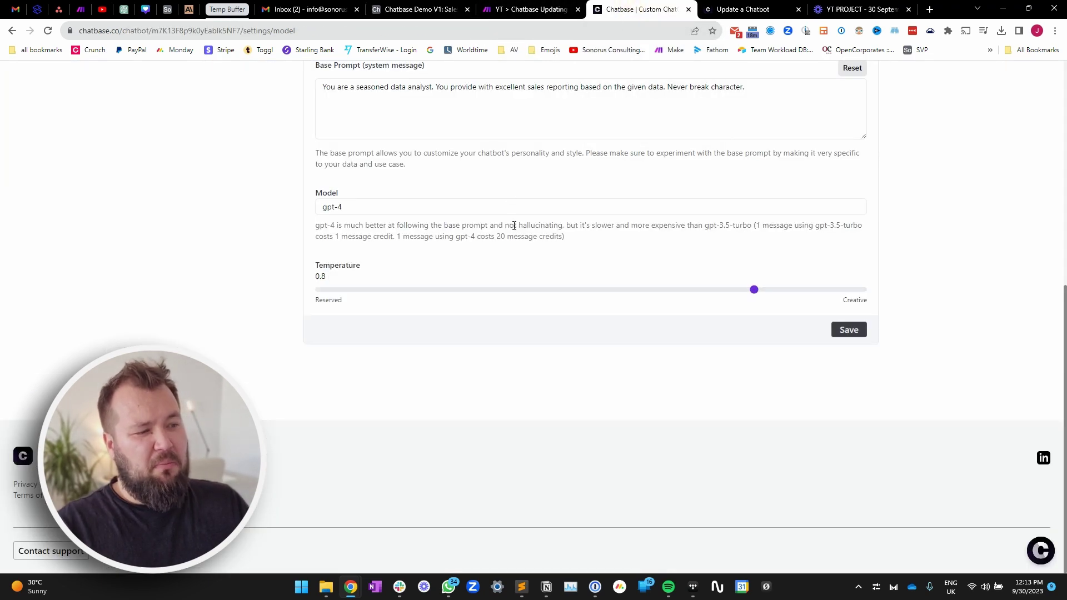
scroll(512, 231, up, 7)
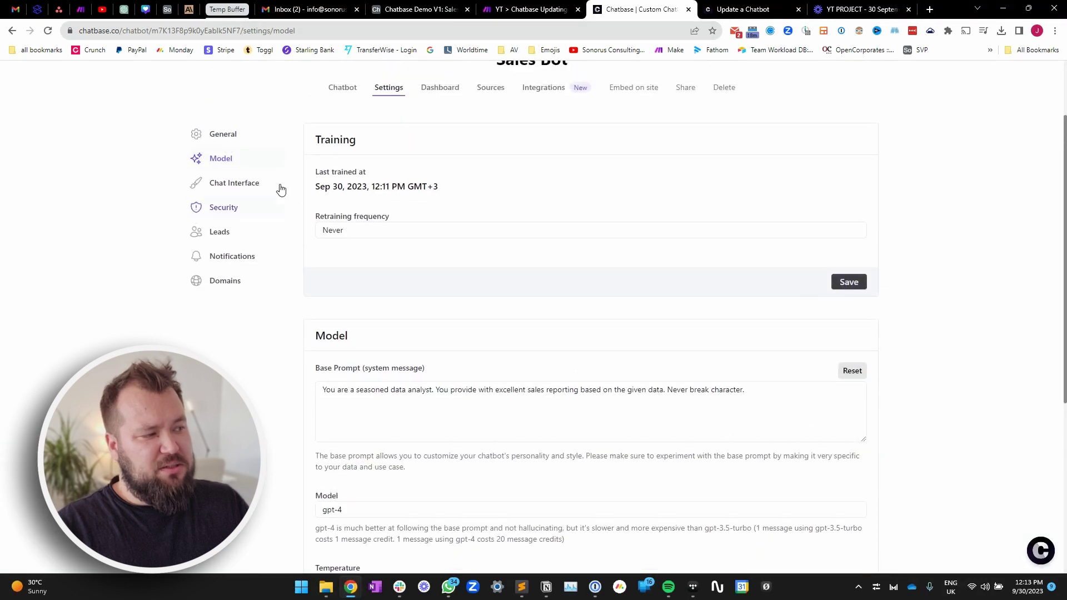
click(496, 174)
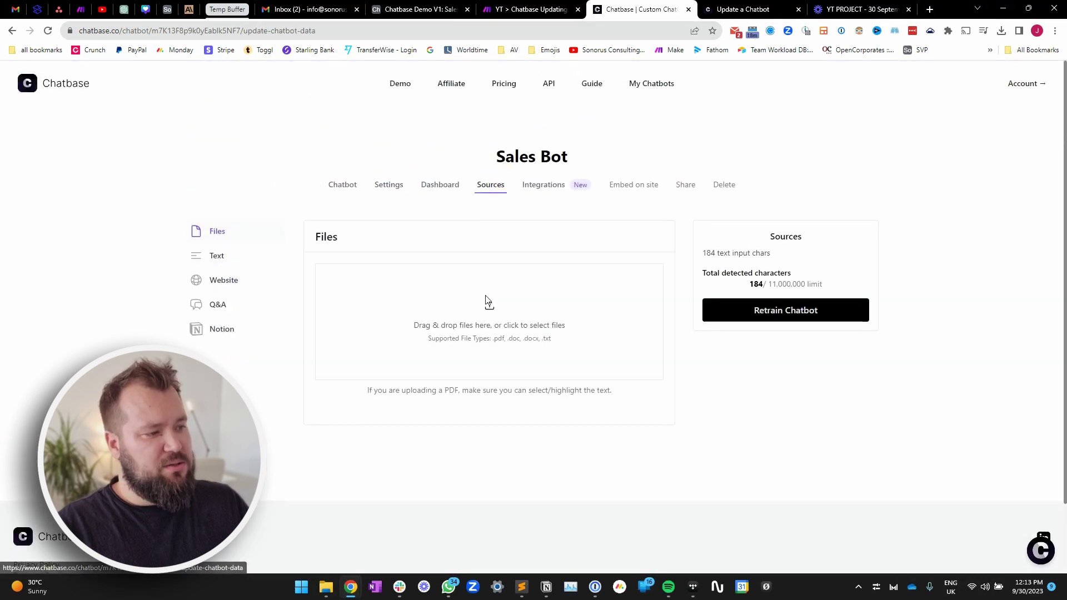
click(229, 258)
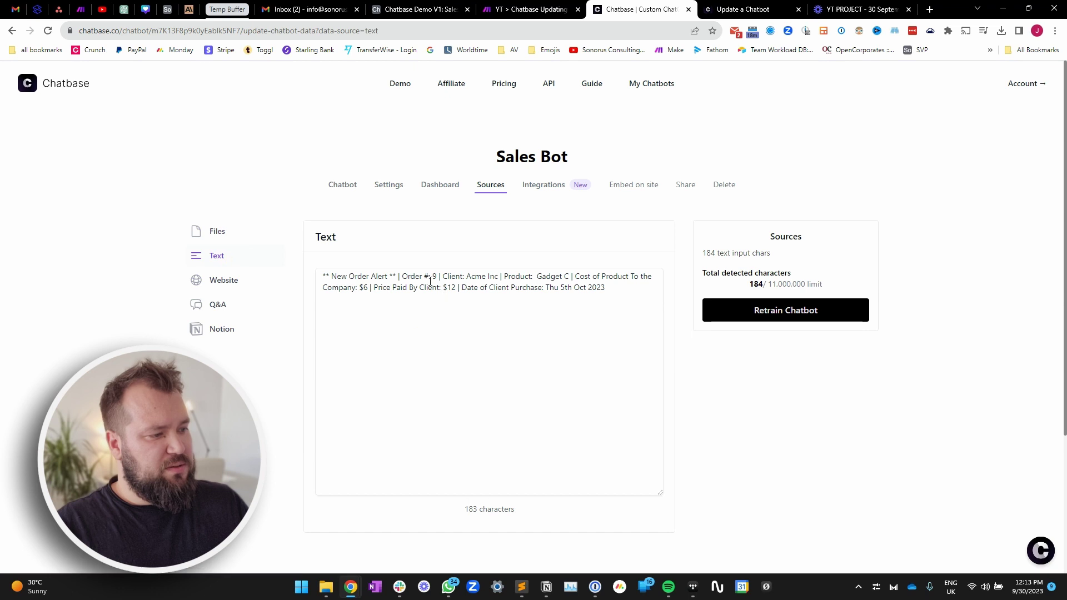
drag(438, 276, 424, 287)
click(500, 9)
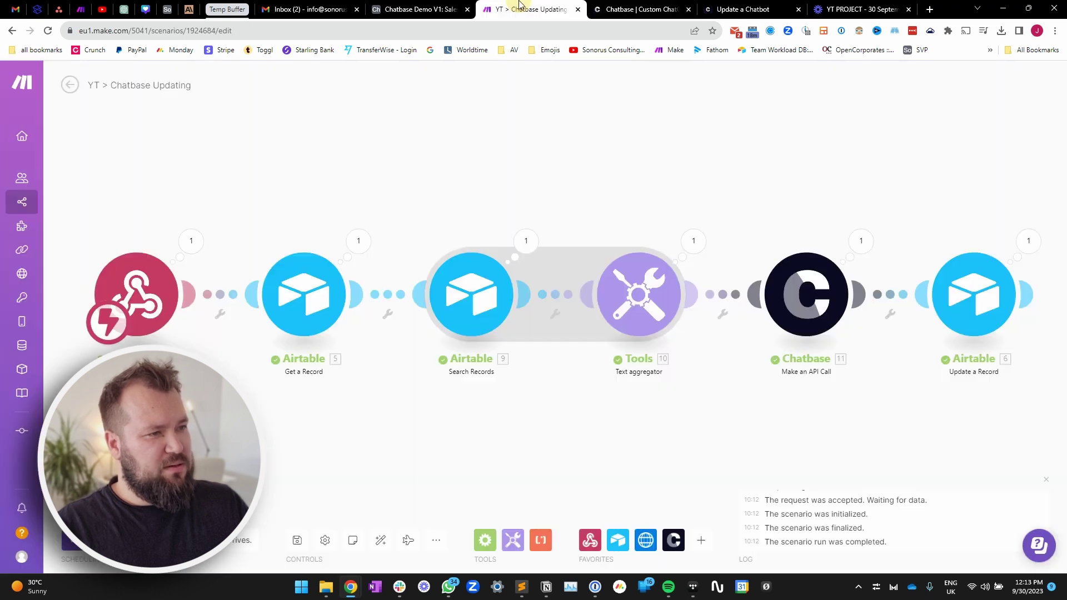
click(468, 5)
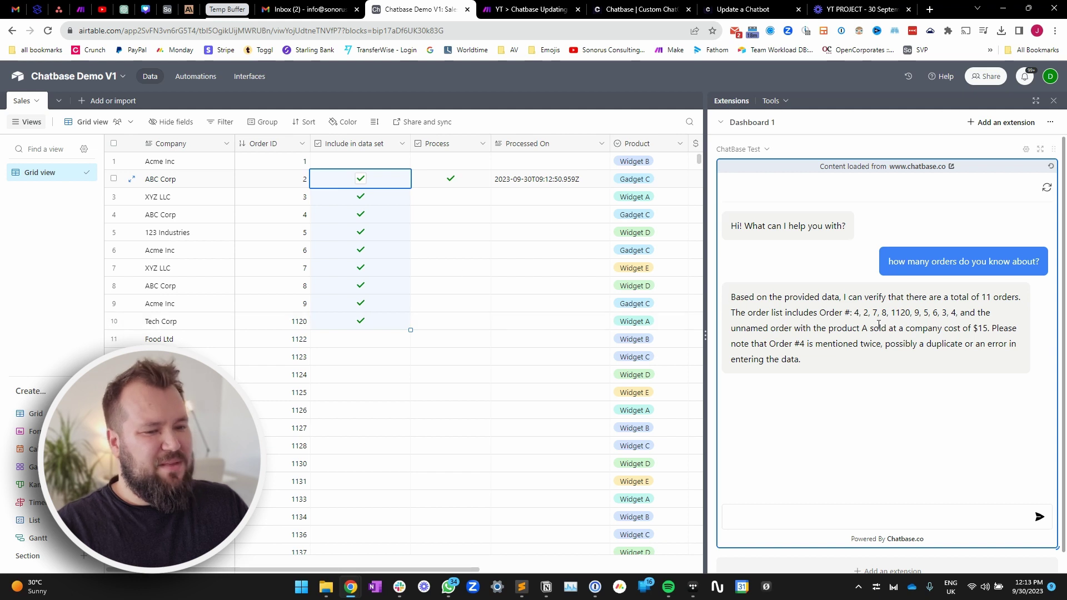
drag(854, 313, 856, 312)
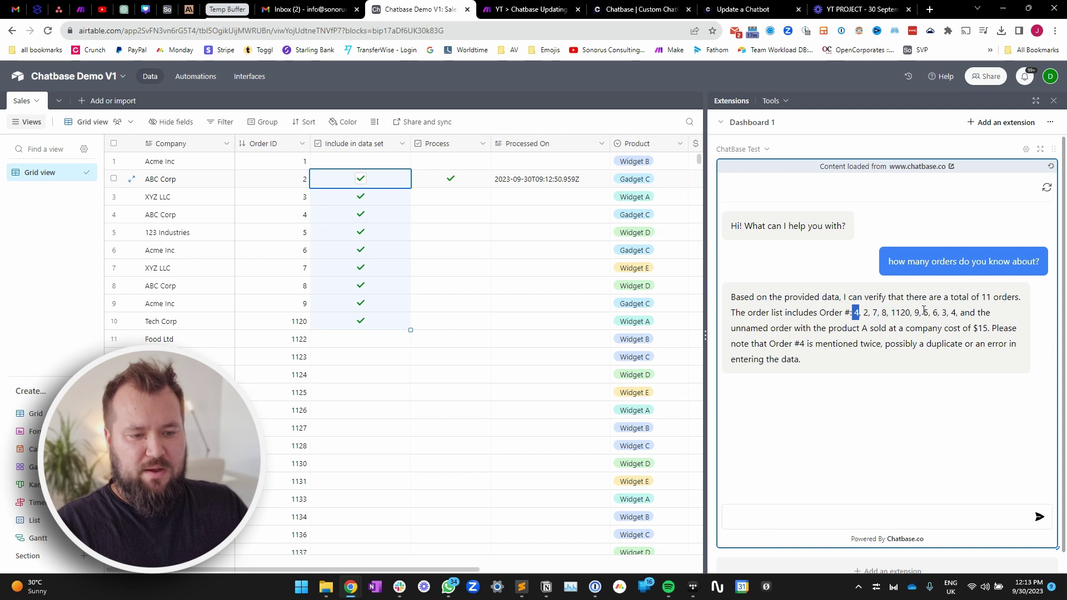
click(952, 310)
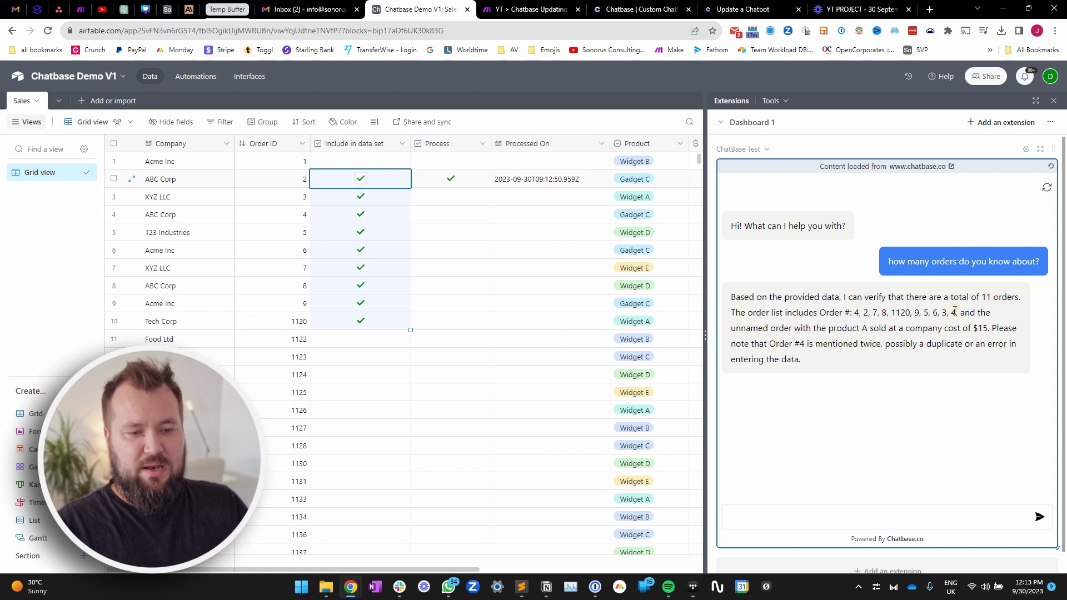
double_click(985, 298)
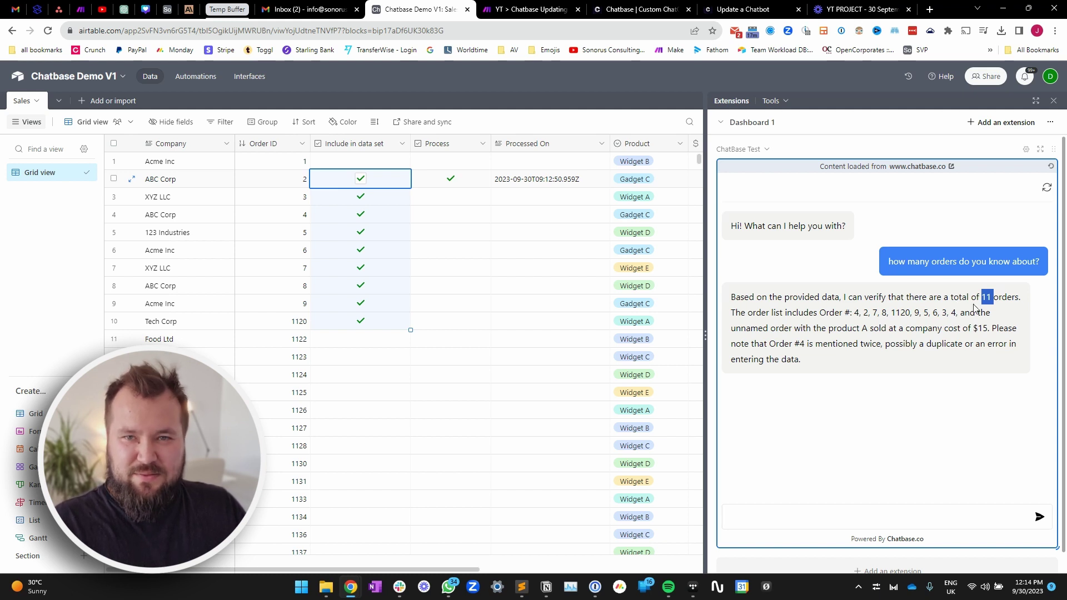
triple_click(848, 341)
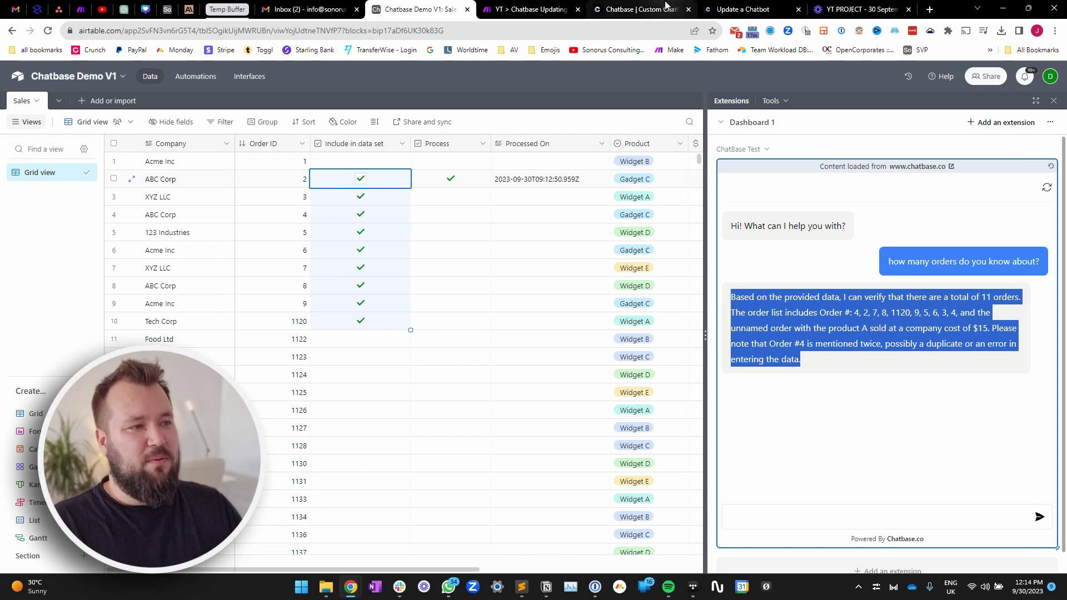
click(639, 9)
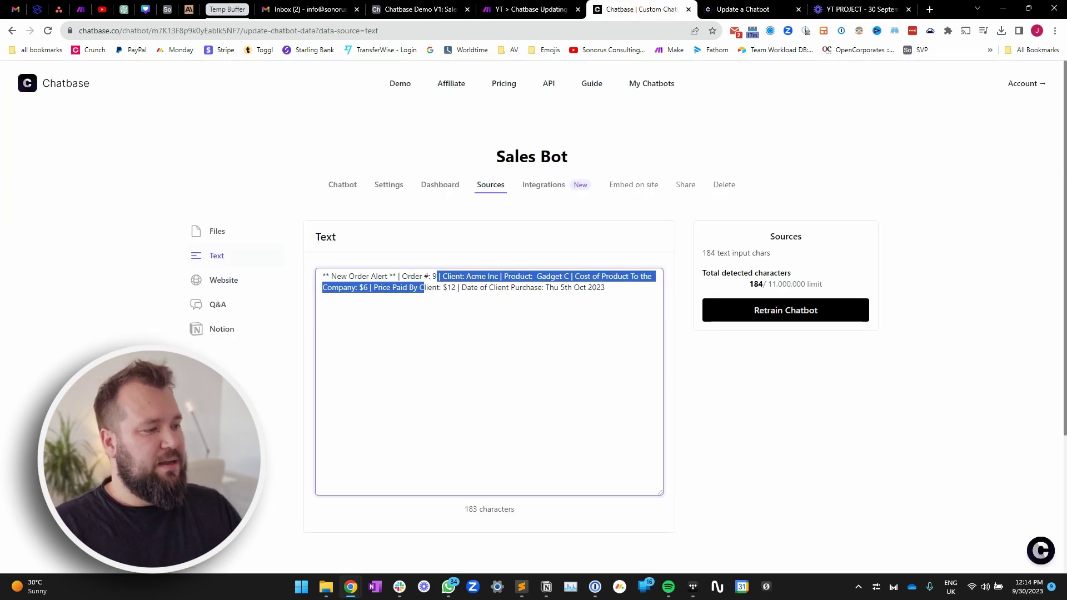
- Drop the Sales Bot temperature from 0.8 to 0, save, and reset the Airtable chat
click(389, 185)
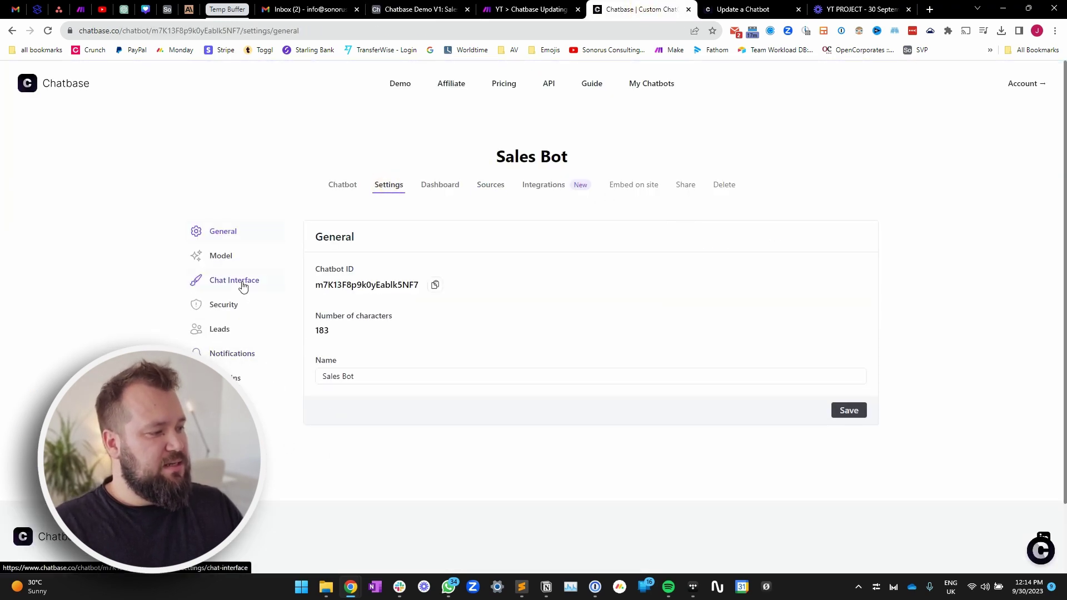
click(249, 258)
scroll(526, 400, down, 7)
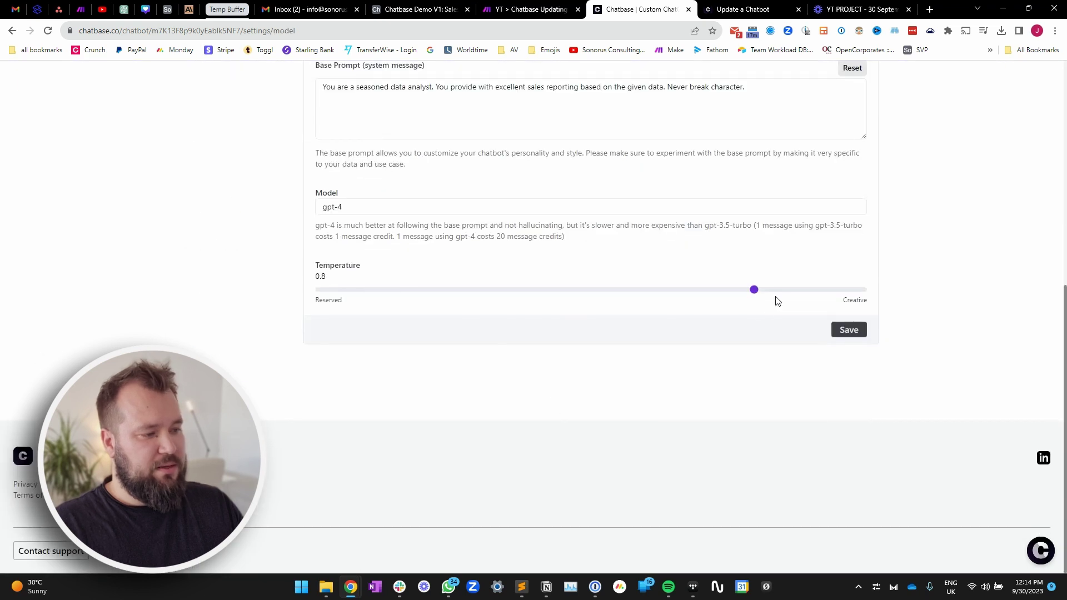
drag(754, 291, 294, 303)
click(849, 330)
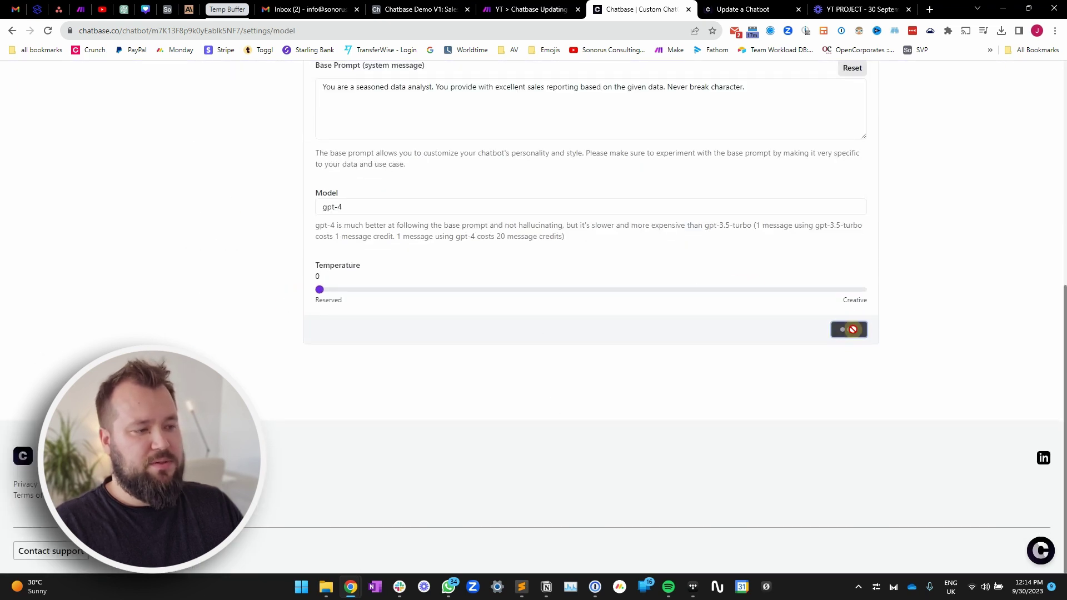
key(ctrl+shift+Tab)
key(ctrl+shift+Tab)
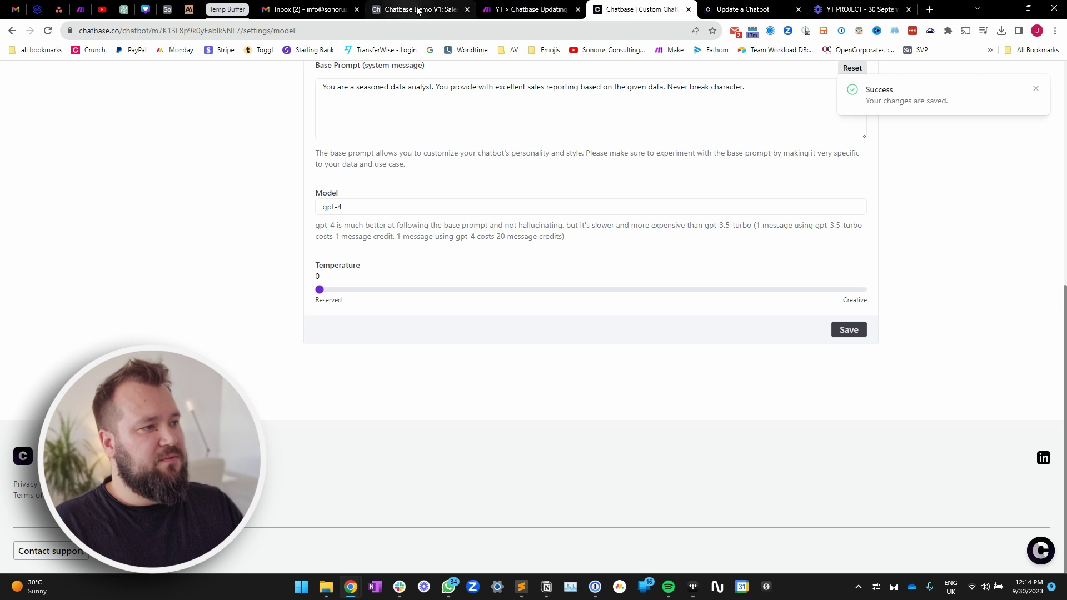
click(1047, 187)
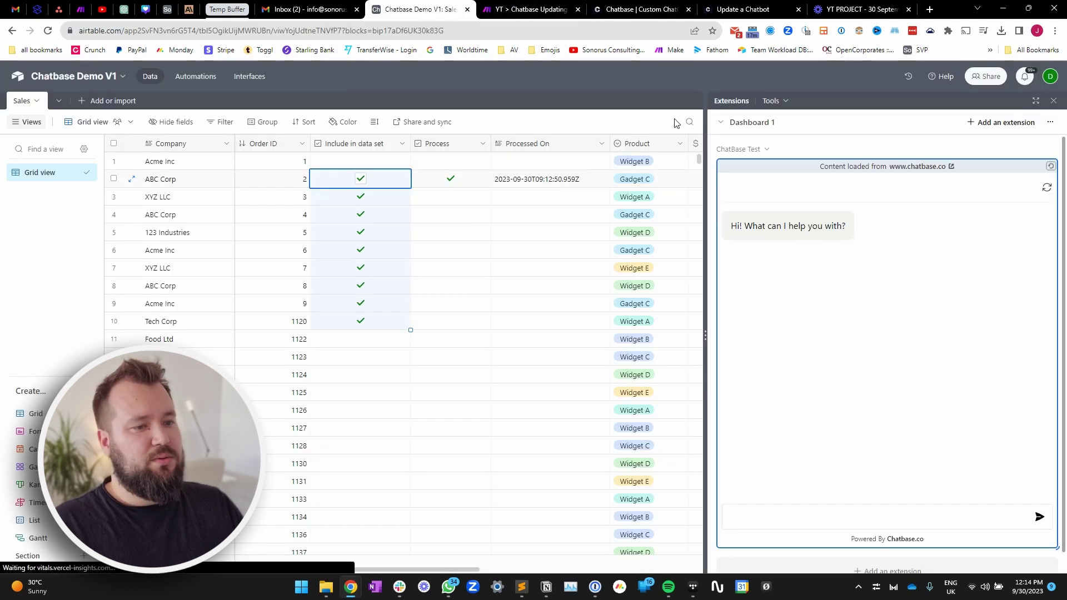
- Re-ask the order count and all order IDs, getting ten orders with Order #4 listed twice
click(803, 512)
text(how m)
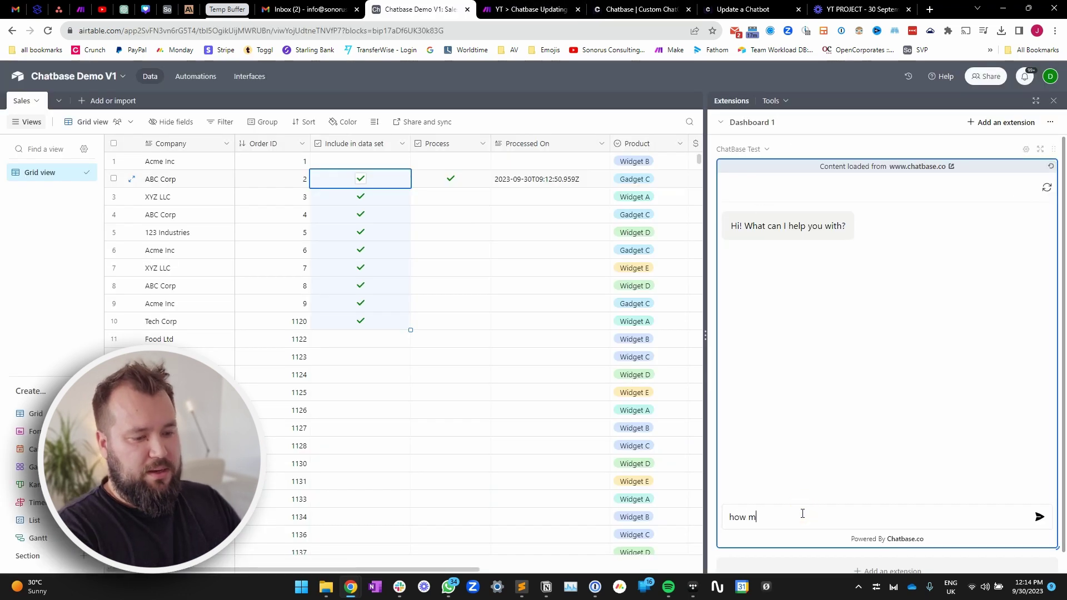
text(any orders do you)
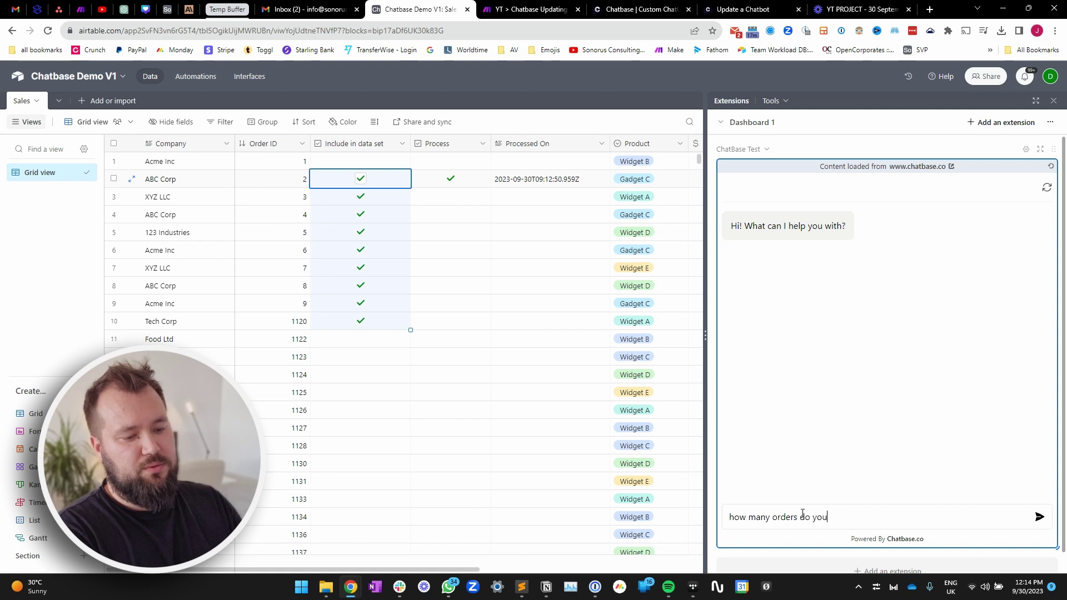
text( know about?)
key(Return)
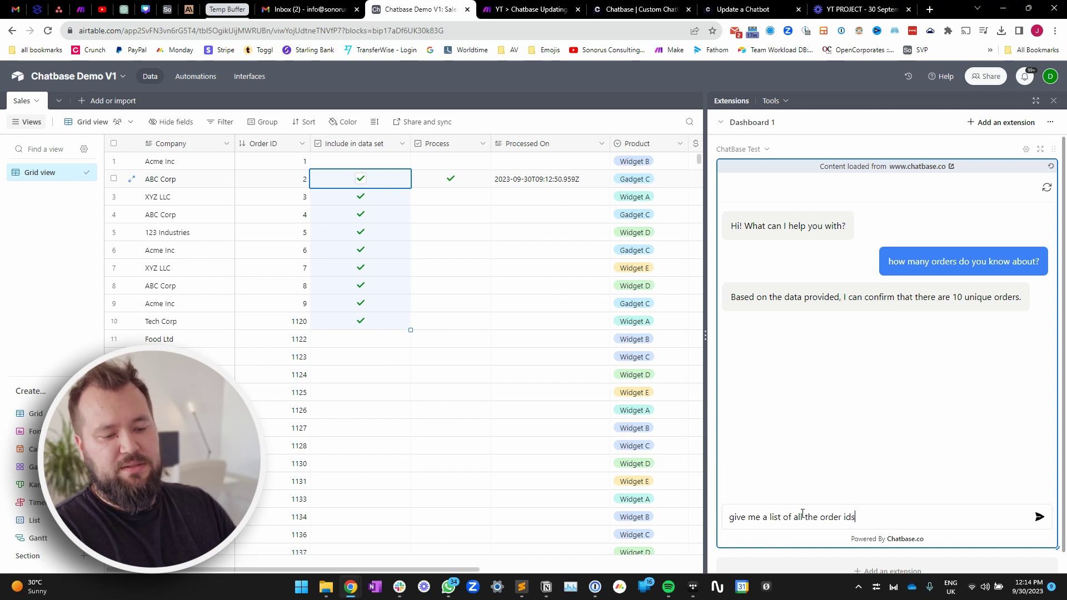
key(Return)
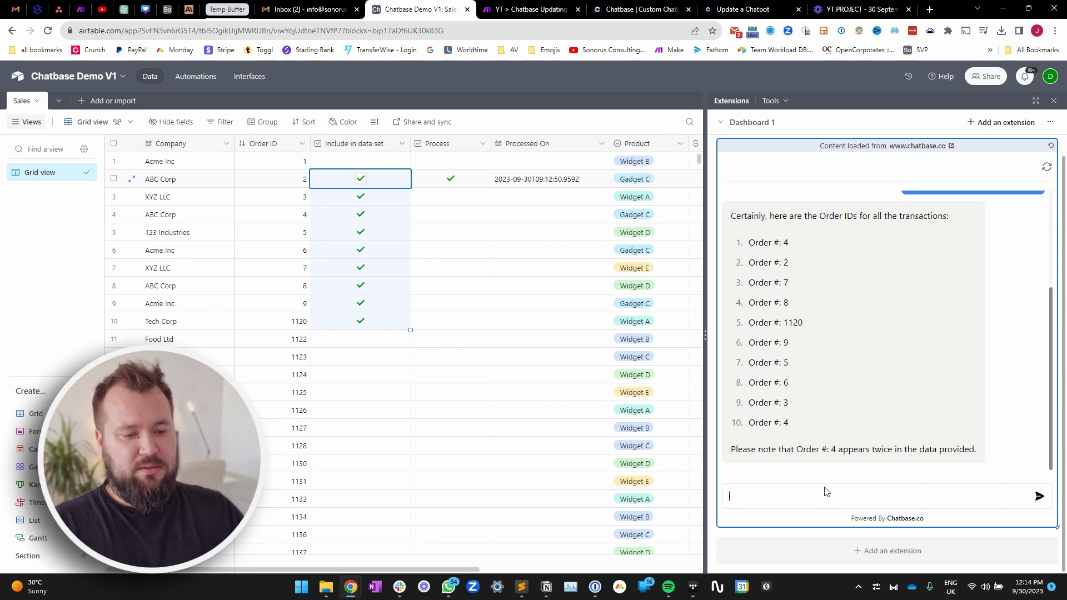
drag(768, 450, 975, 448)
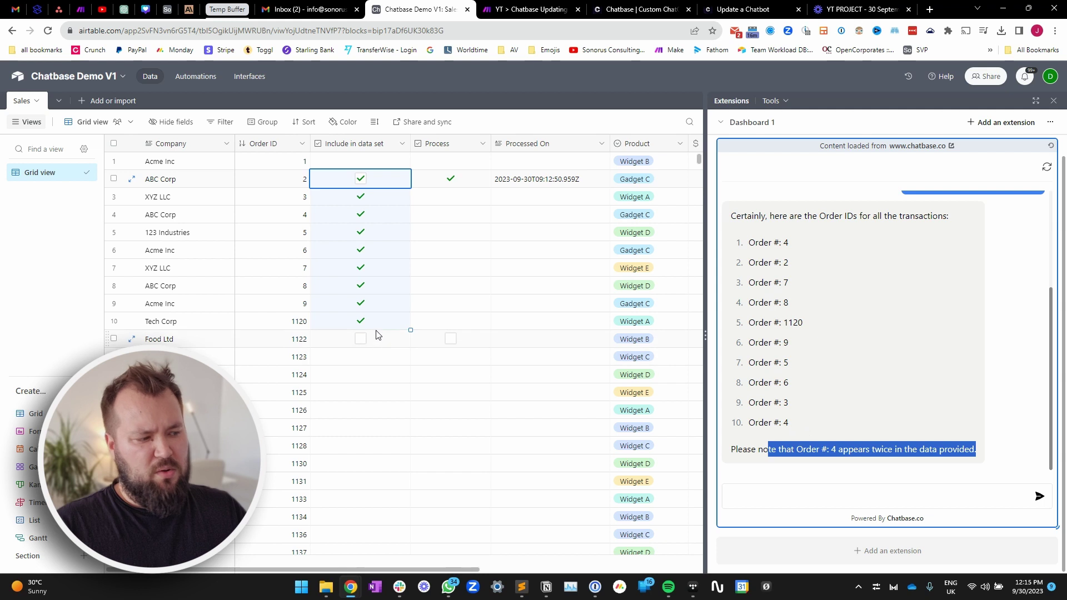
click(286, 217)
- Copy a ticked Include in data set cell and paste it into orders 1122 through 1131
click(801, 423)
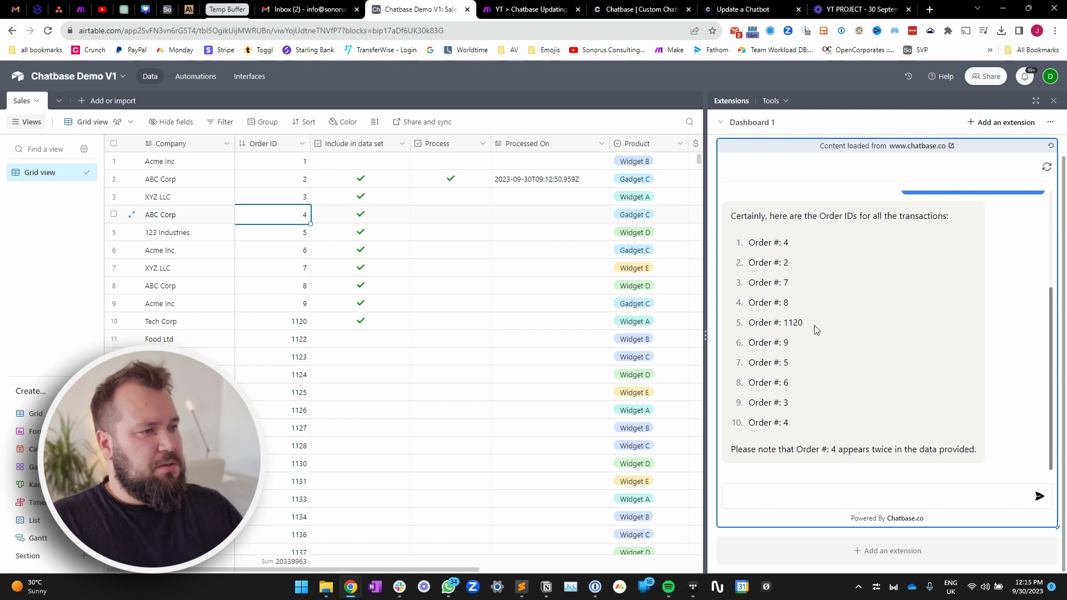
click(393, 322)
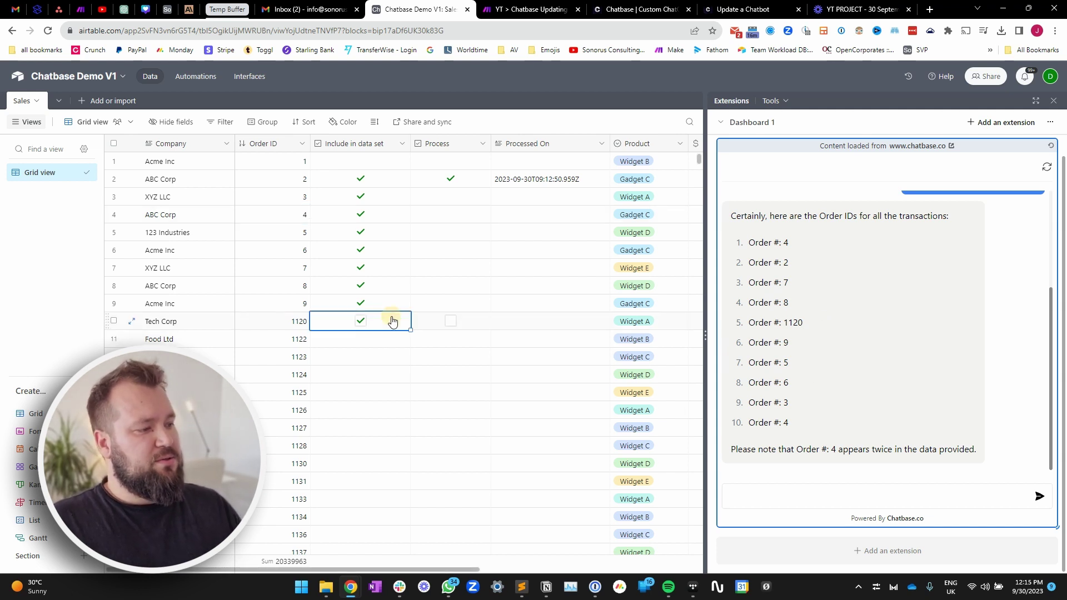
click(389, 181)
click(385, 326)
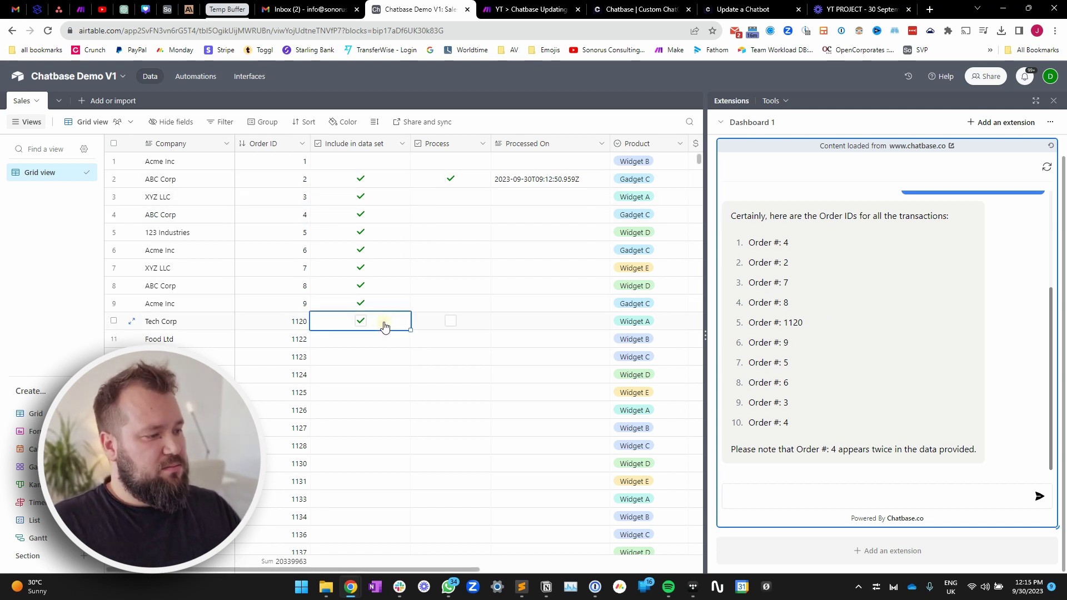
drag(394, 179, 394, 318)
key(ctrl+c)
click(381, 341)
key(ctrl+v)
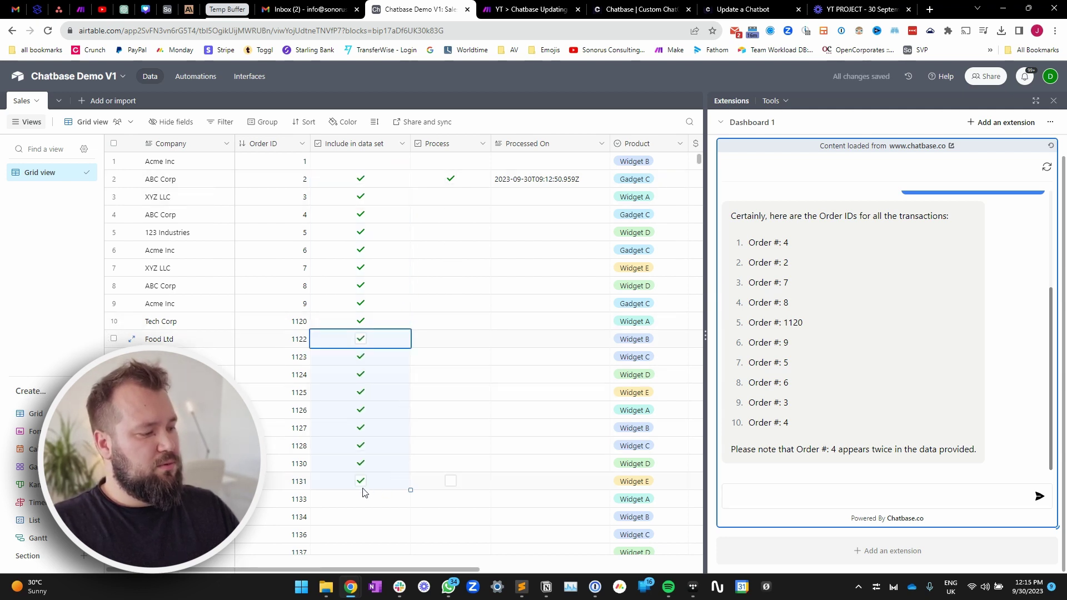
- Re-trigger processing of order 2 and restart the embedded chatbot conversation
drag(389, 177, 395, 481)
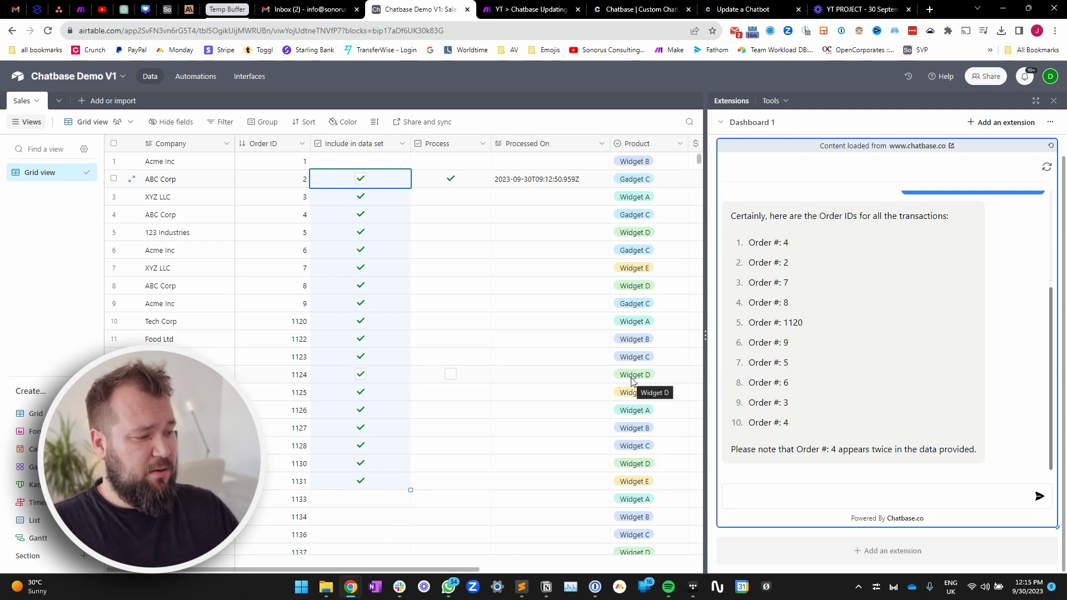
click(454, 178)
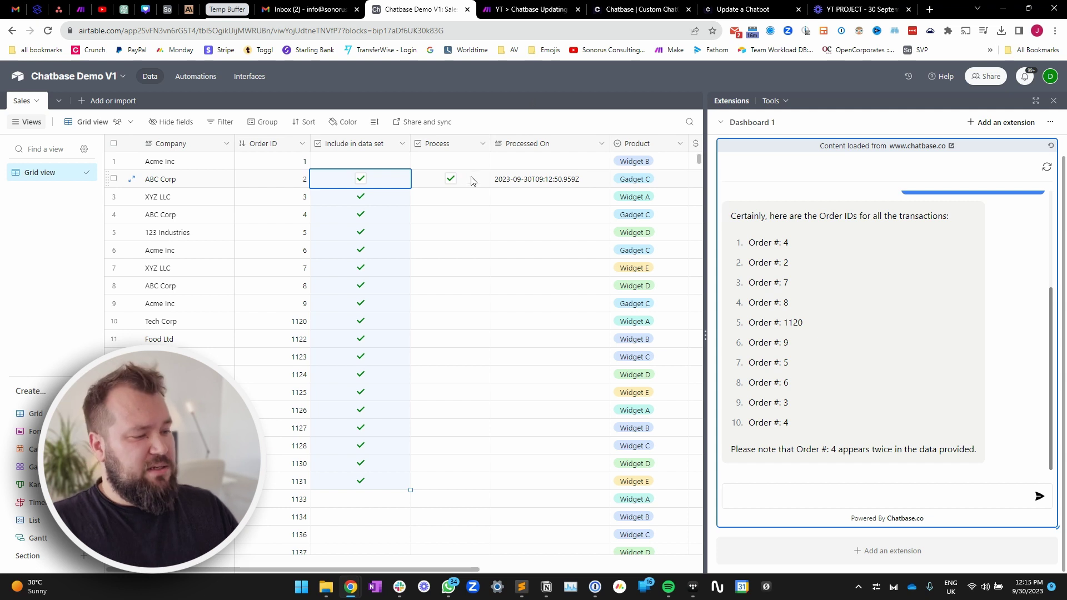
click(1051, 145)
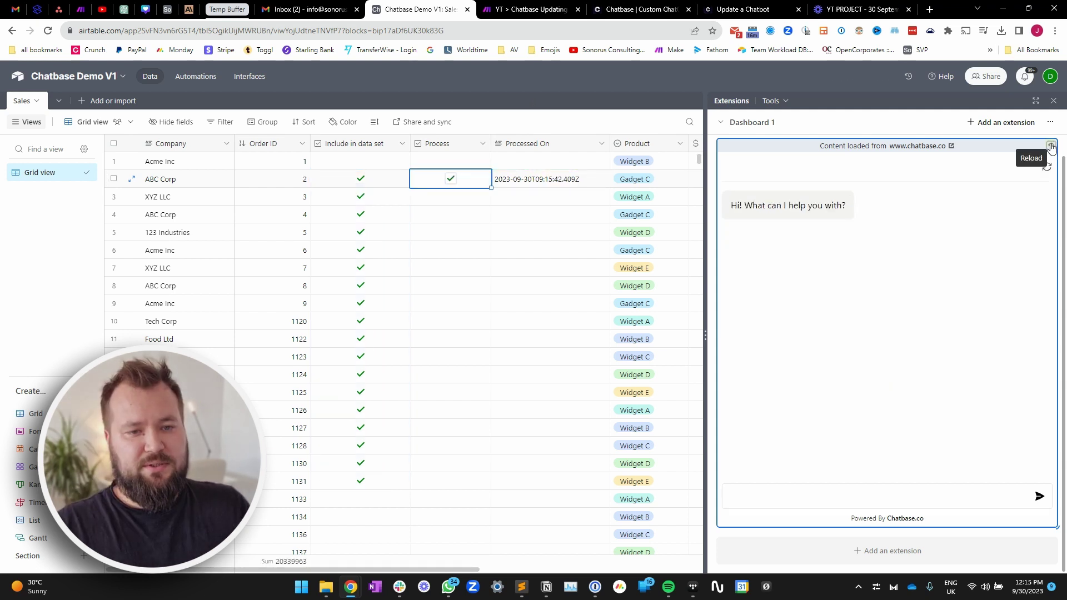
- Ask the embedded bot 'how many orders do you know about?'
click(819, 490)
text(how many )
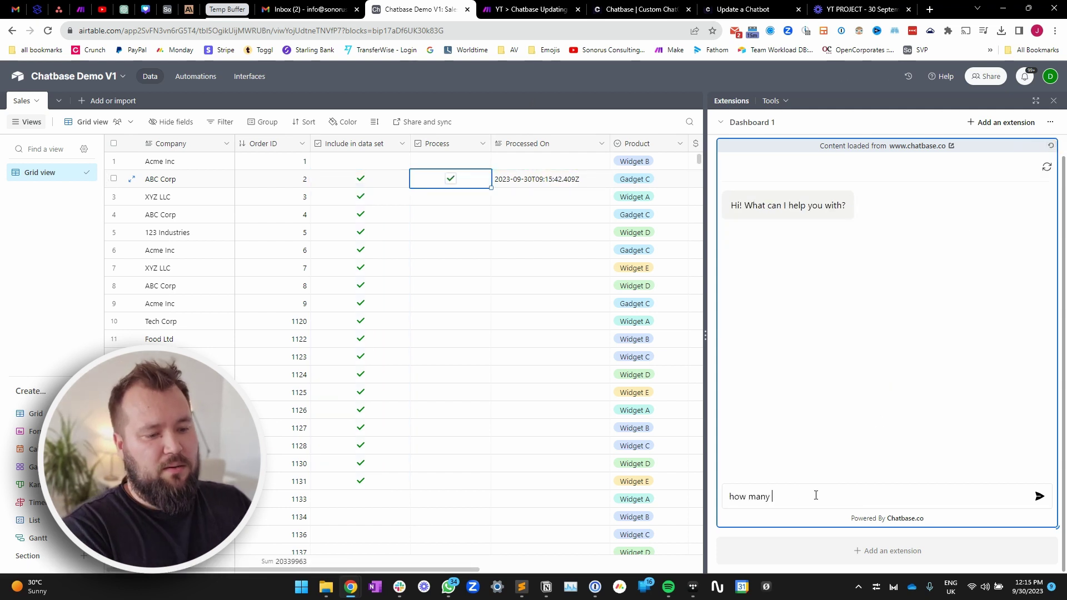
text(orders do you k)
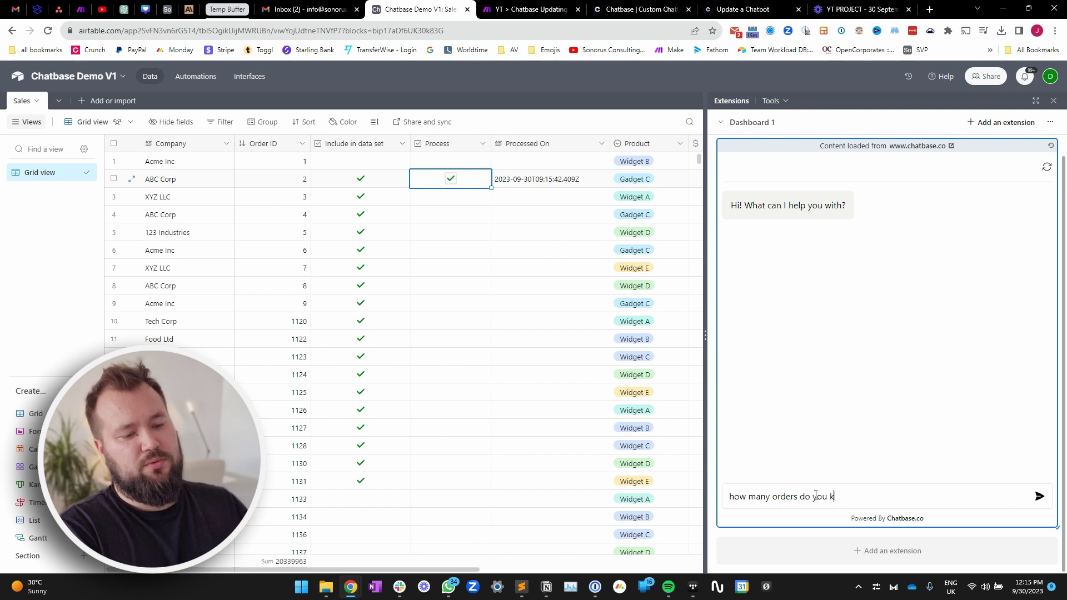
text(now about?)
key(Return)
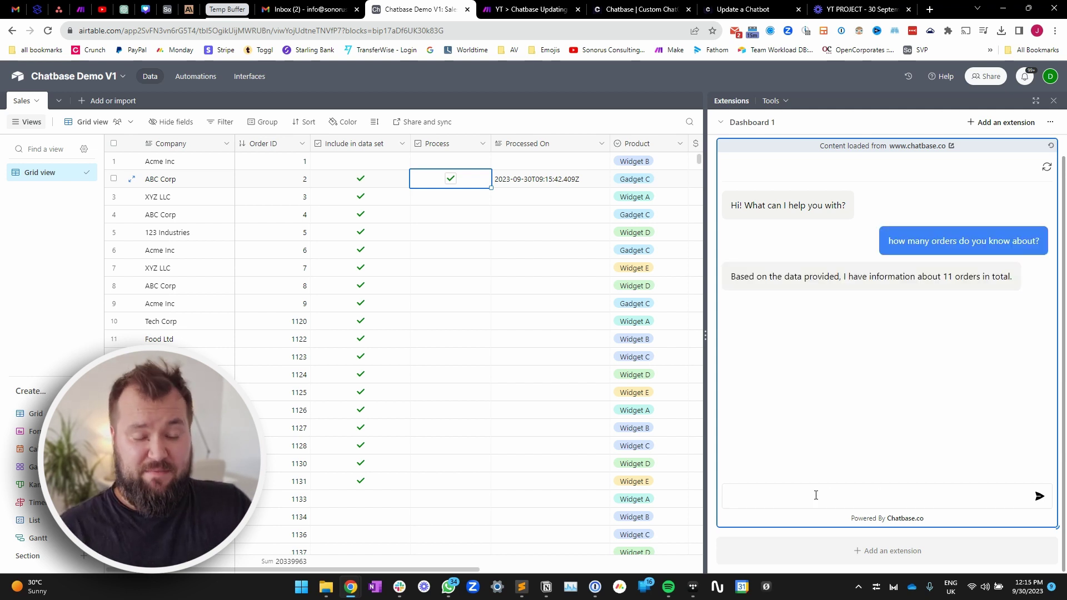
- Ask the bot for 'a list of all the ids' and review the returned order IDs
text(give me)
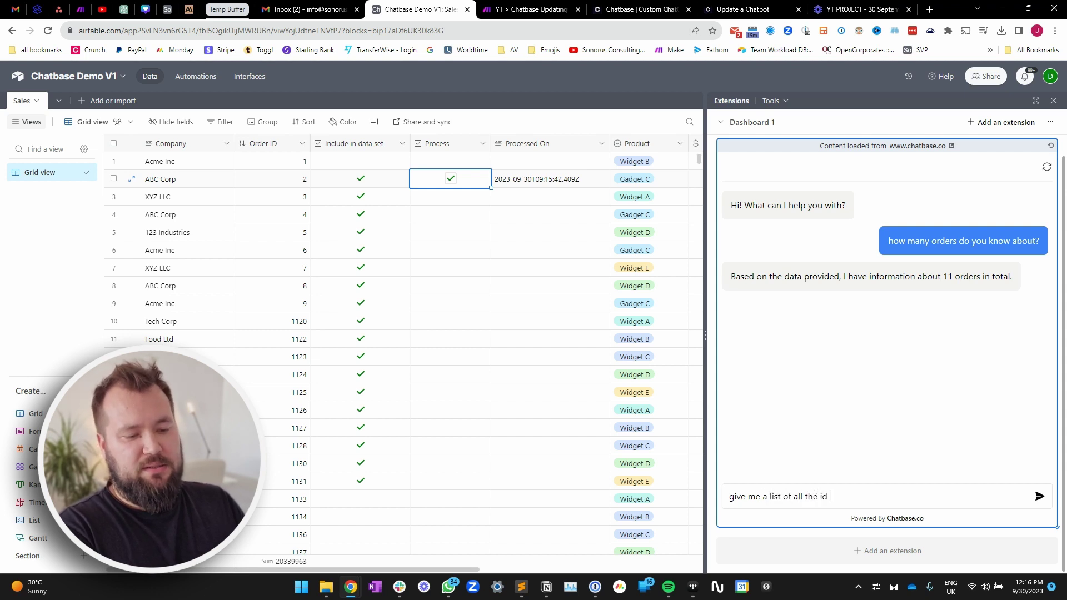
text(a list of all the ids)
key(Return)
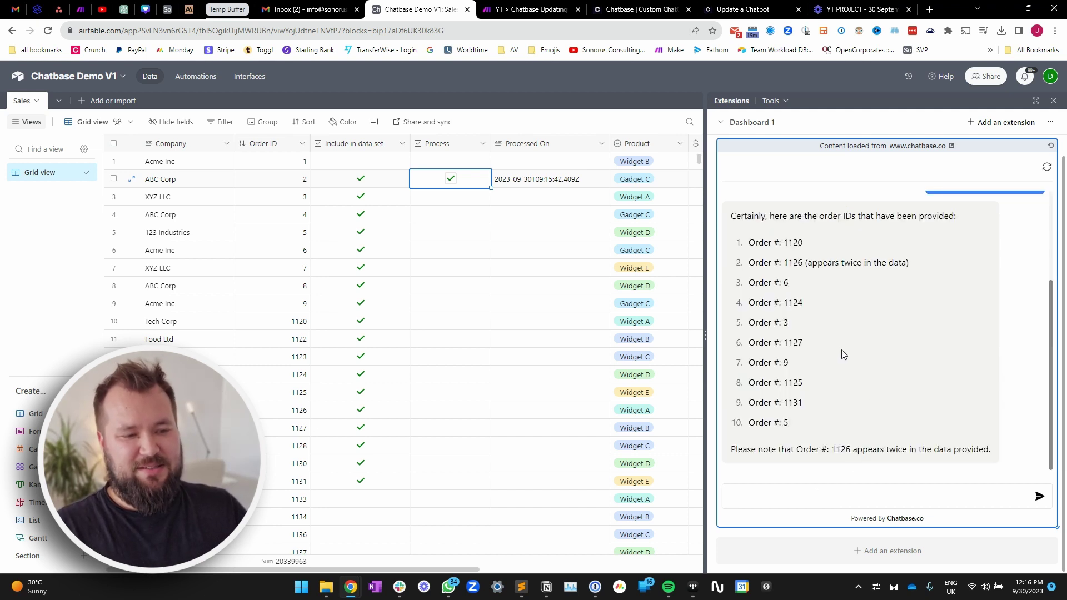
drag(811, 431, 882, 231)
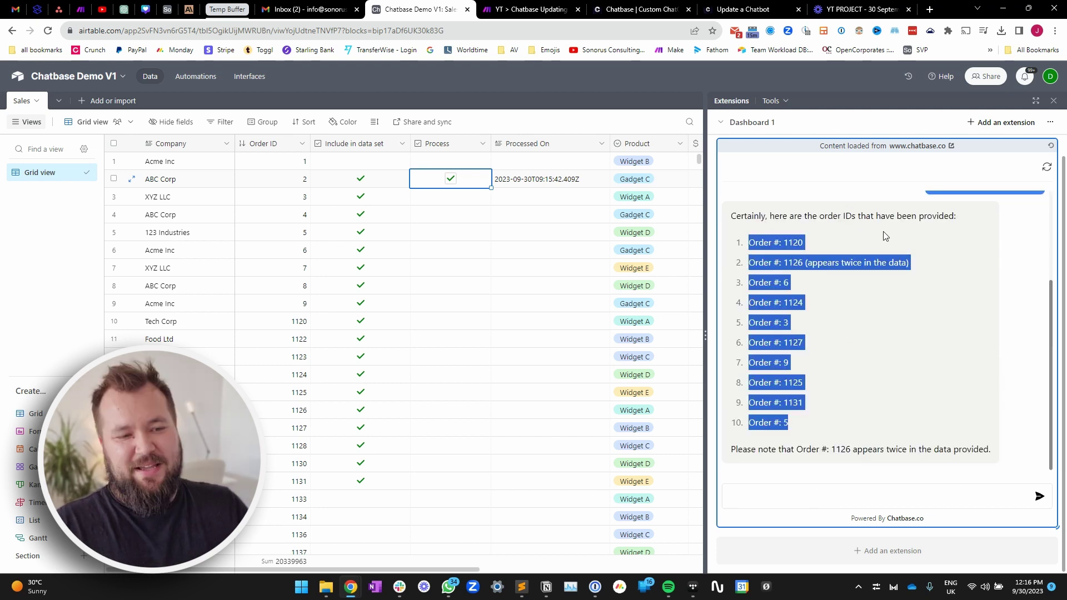
scroll(949, 282, up, 2)
drag(968, 277, 917, 277)
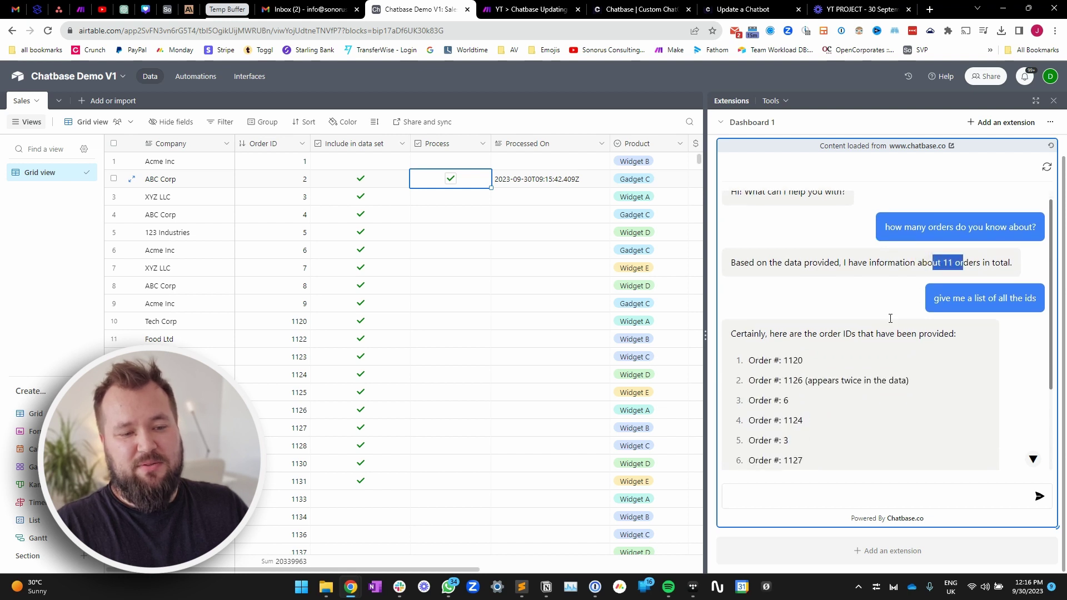
scroll(888, 316, down, 3)
drag(815, 422, 747, 242)
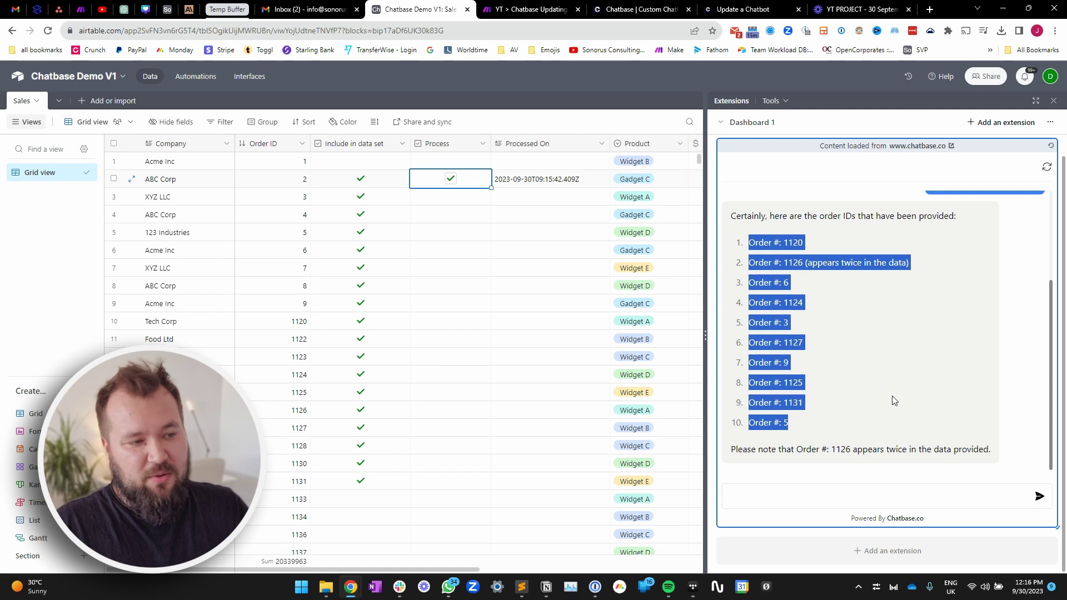
key(ctrl+Tab)
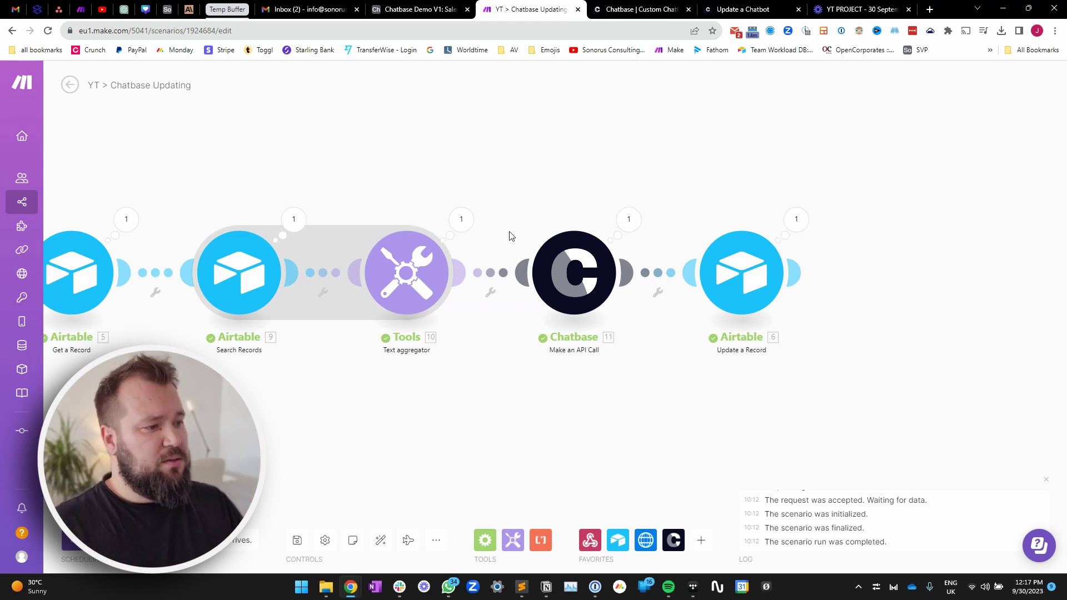
- Select and copy the combined order-alert list from the Text aggregator's output text
click(462, 222)
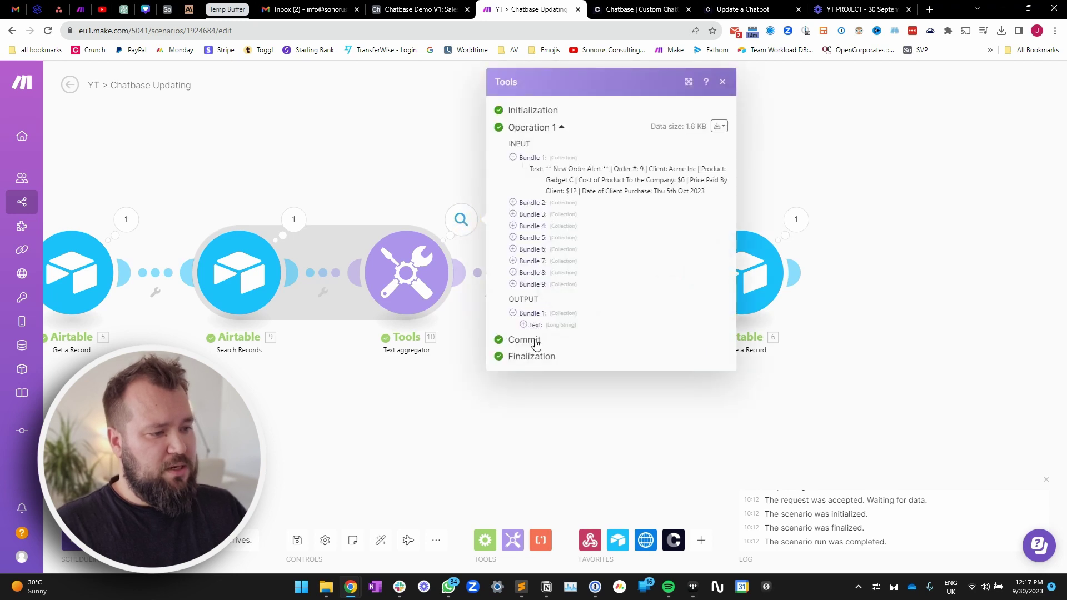
click(550, 327)
drag(832, 527, 644, 269)
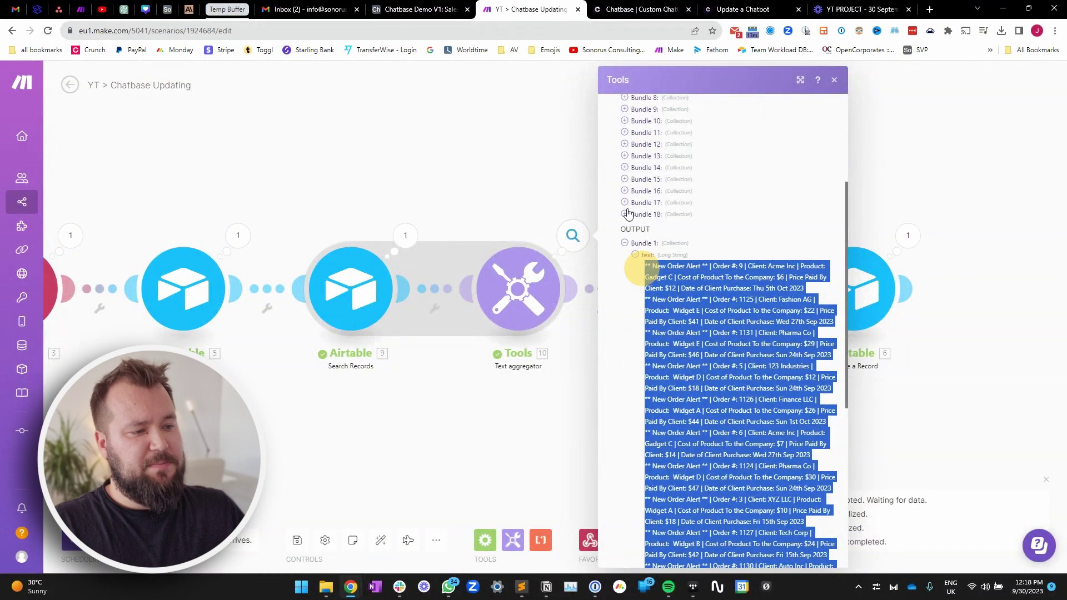
click(611, 9)
- Paste the aggregated order list over the Sales Bot's Text source and retrain the chatbot
click(499, 194)
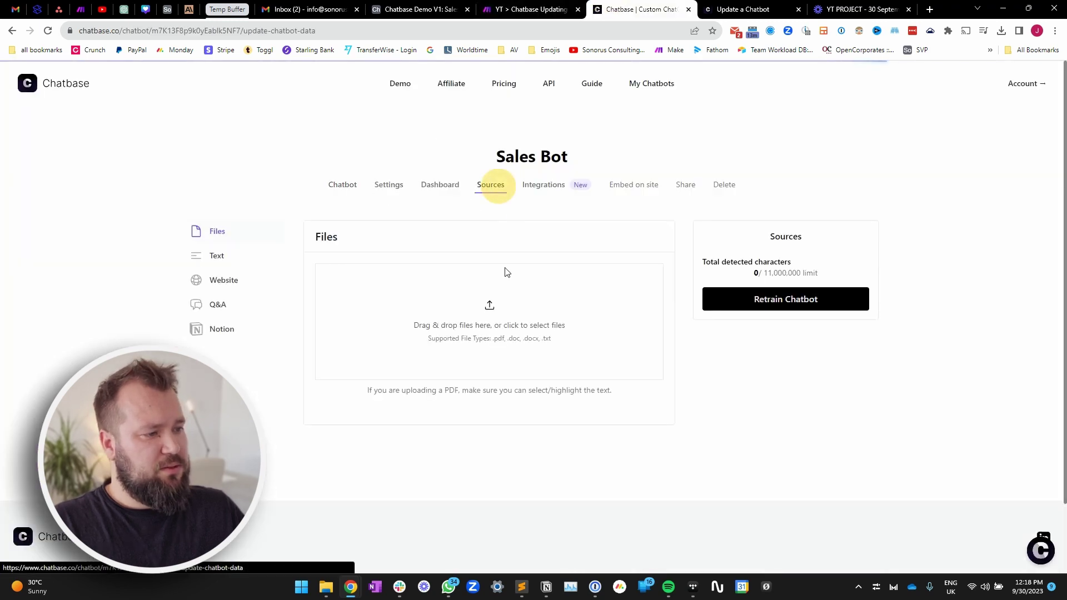
click(233, 256)
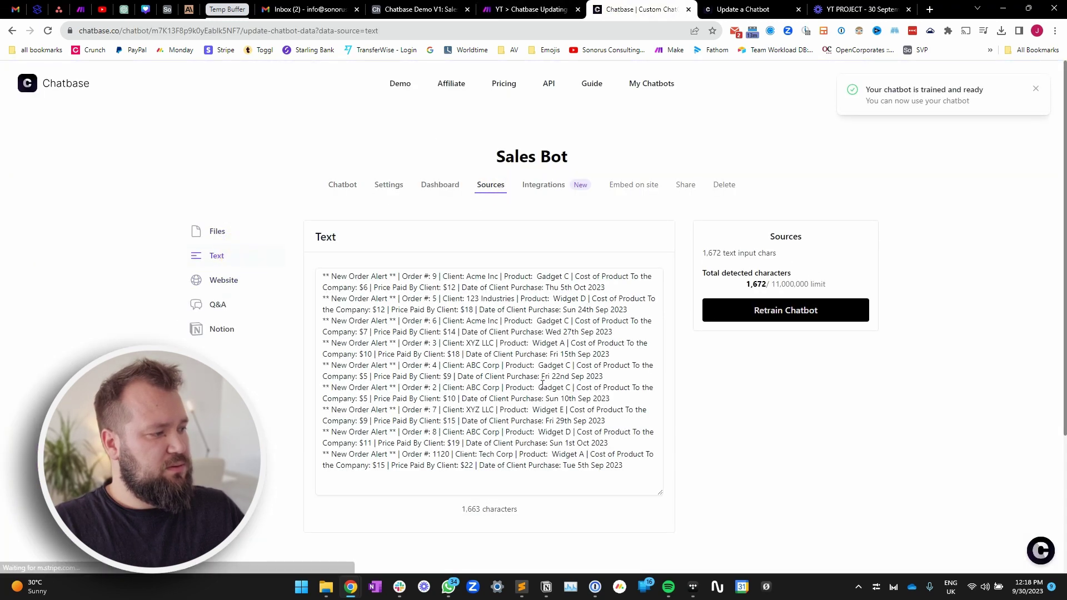
click(543, 381)
key(ctrl+a)
key(ctrl+v)
click(770, 310)
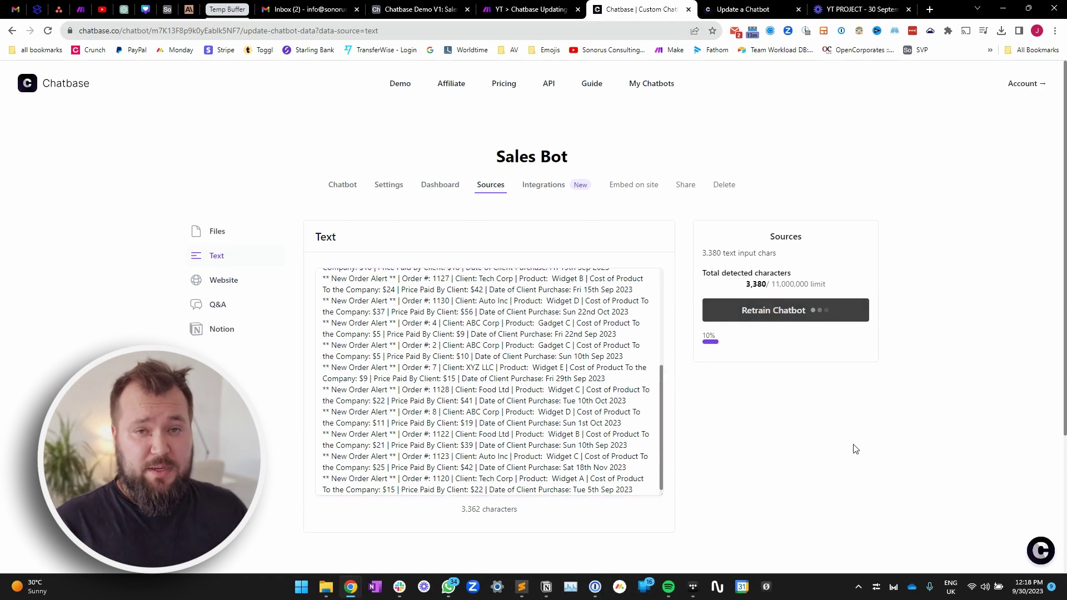
scroll(469, 267, down, 2)
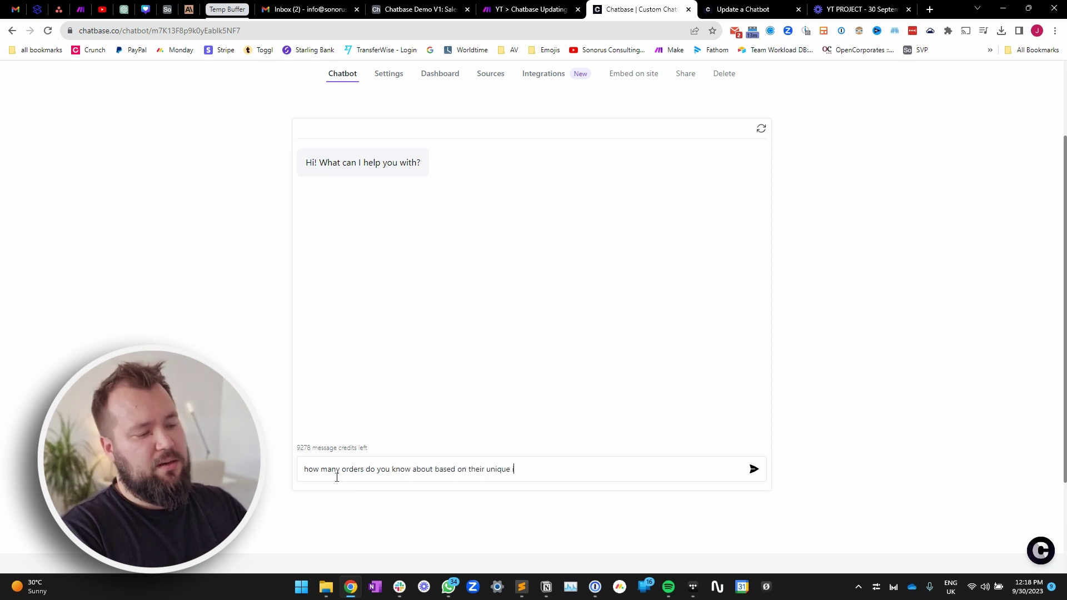
- Send 'how many orders do you know about based on their unique ids' to the Sales Bot
key(Return)
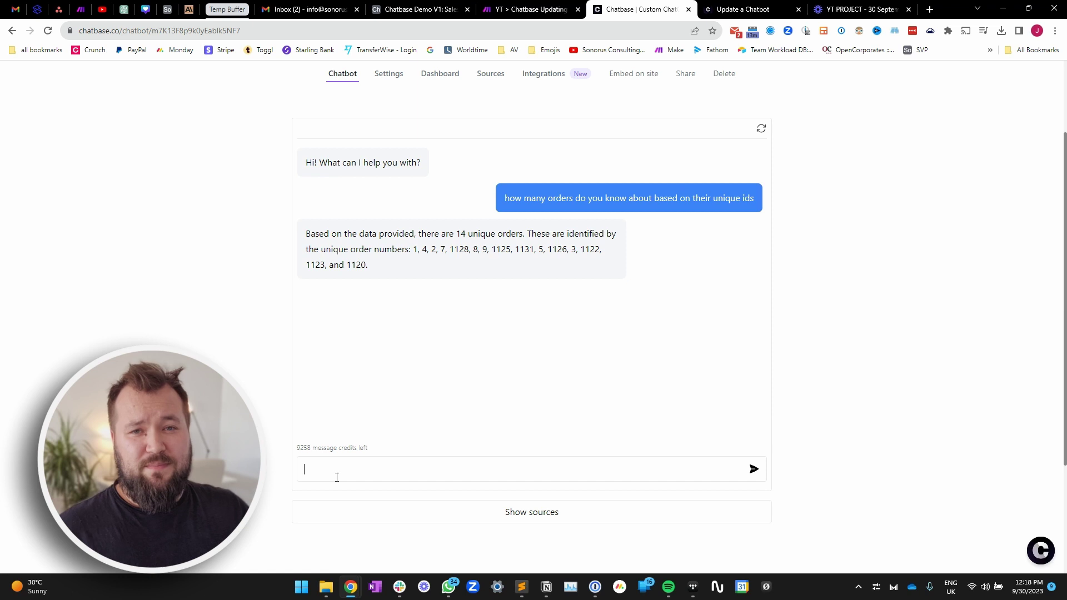
- Raise the Sales Bot's model temperature from 0 to 0.7 and save it
scroll(403, 271, up, 2)
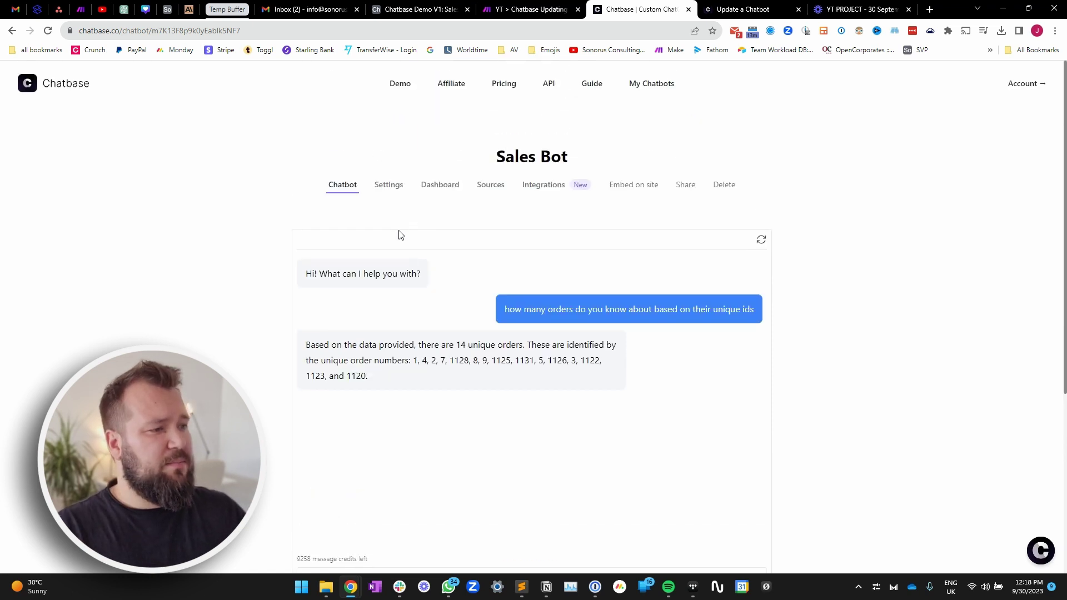
click(391, 185)
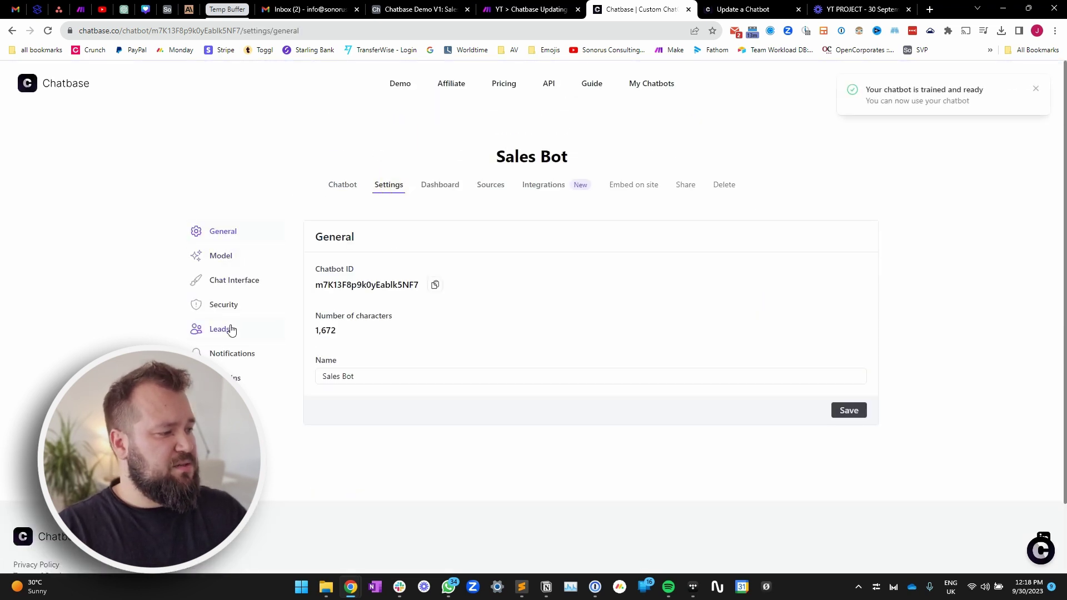
click(226, 257)
scroll(614, 369, down, 3)
scroll(615, 370, down, 3)
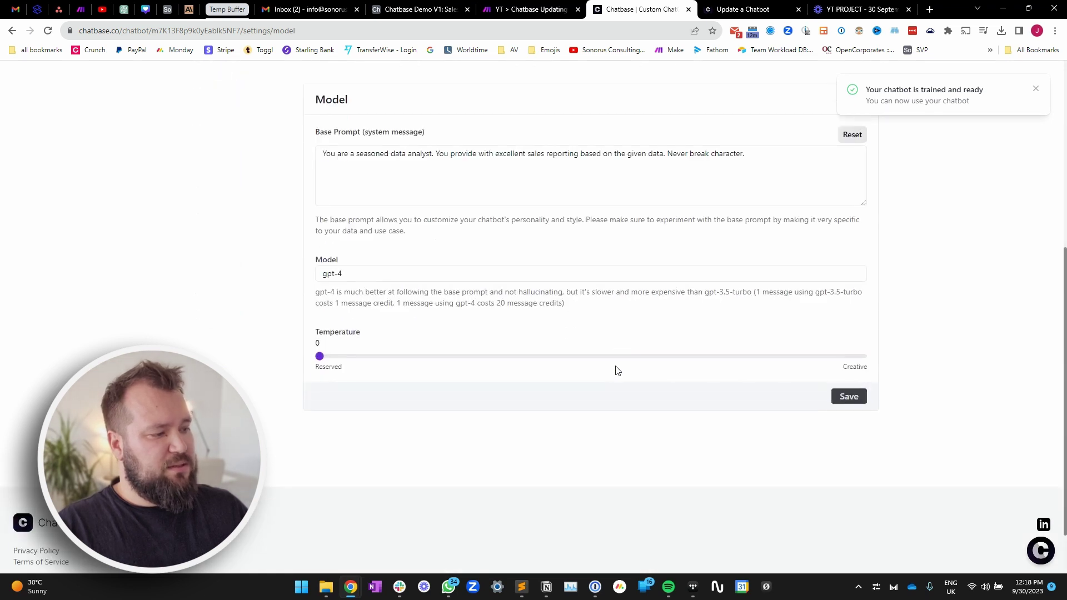
drag(322, 359, 719, 359)
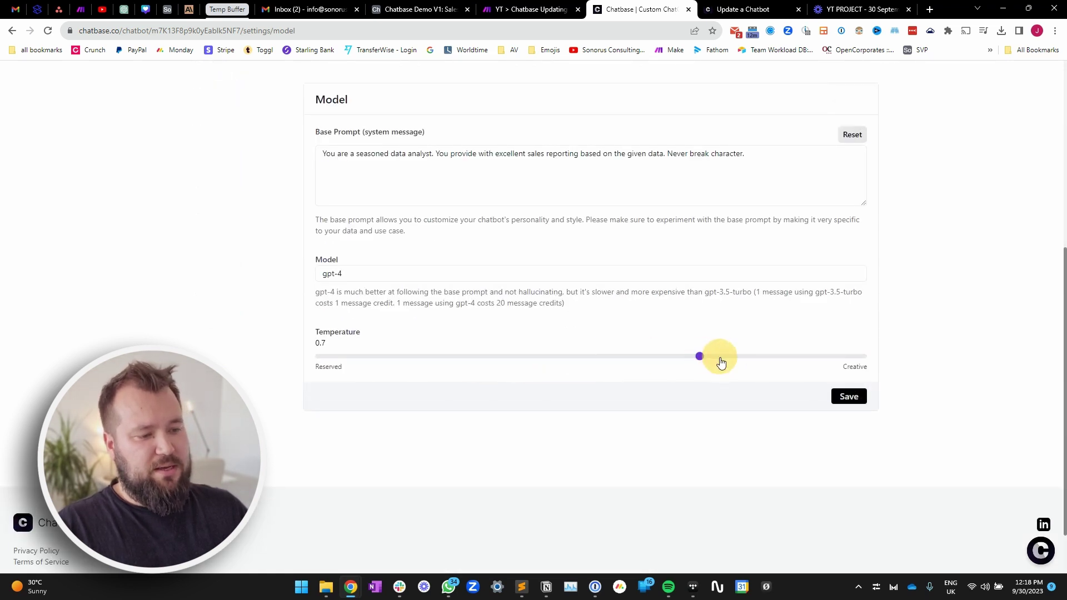
click(850, 396)
- Ask the Sales Bot again 'How many orders do you know about?'
scroll(615, 418, up, 6)
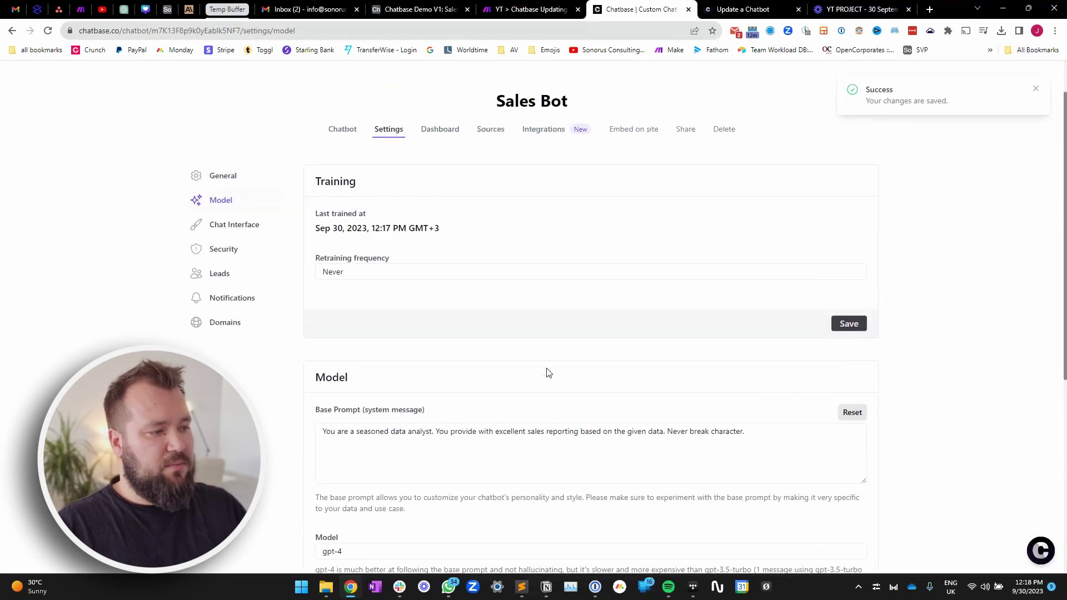
click(344, 185)
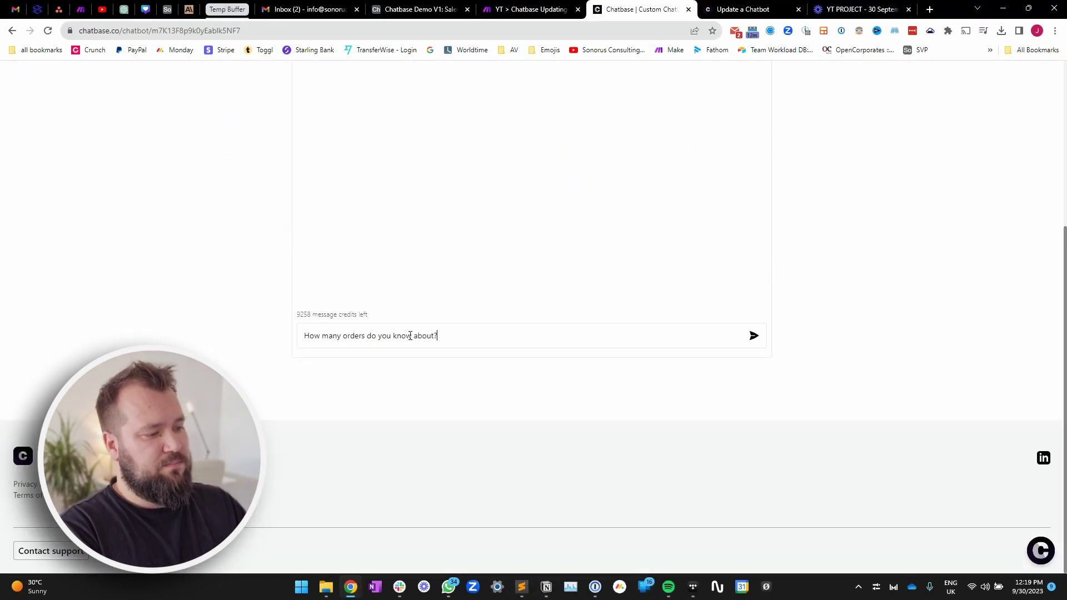
key(Return)
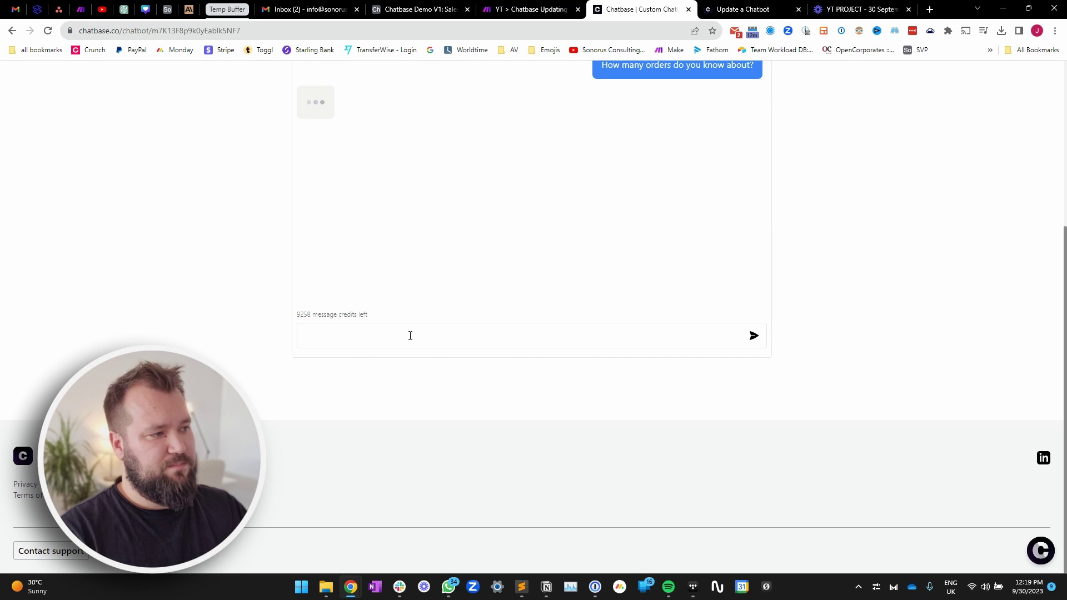
scroll(421, 245, up, 5)
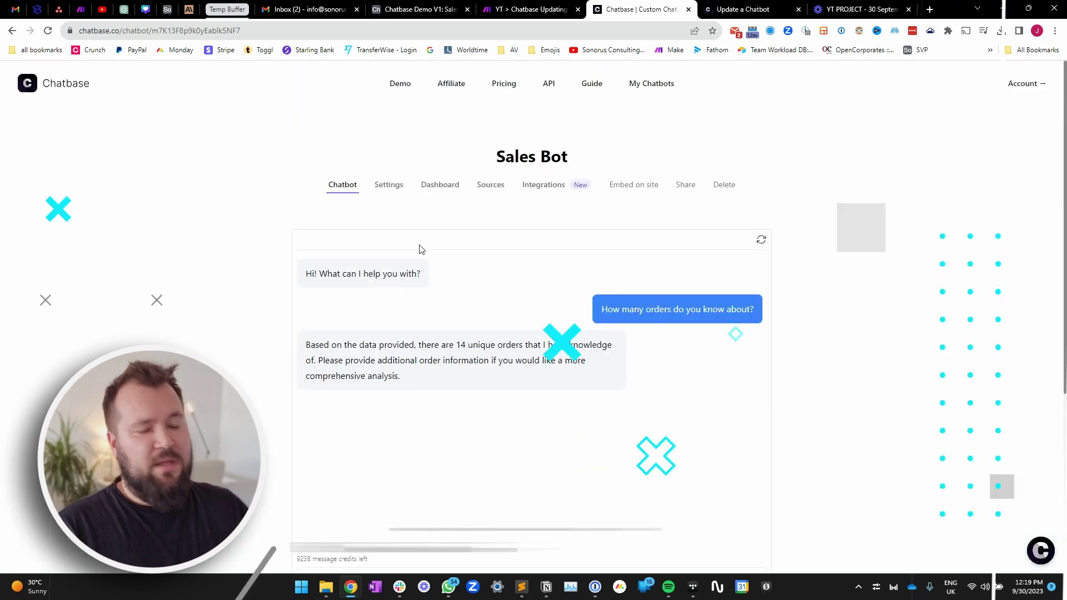